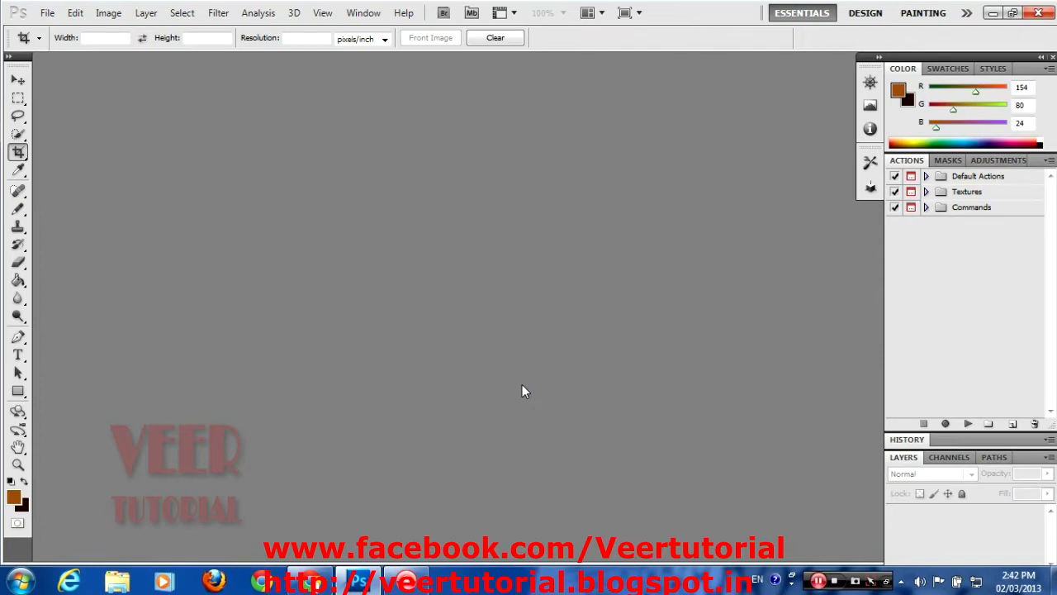
Step: Create a new 600 x 600 pixel RGB document at 72 pixels/inch with a white background and float it in an enlarged window
{"action": "left_click", "coordinate": [50, 14]}
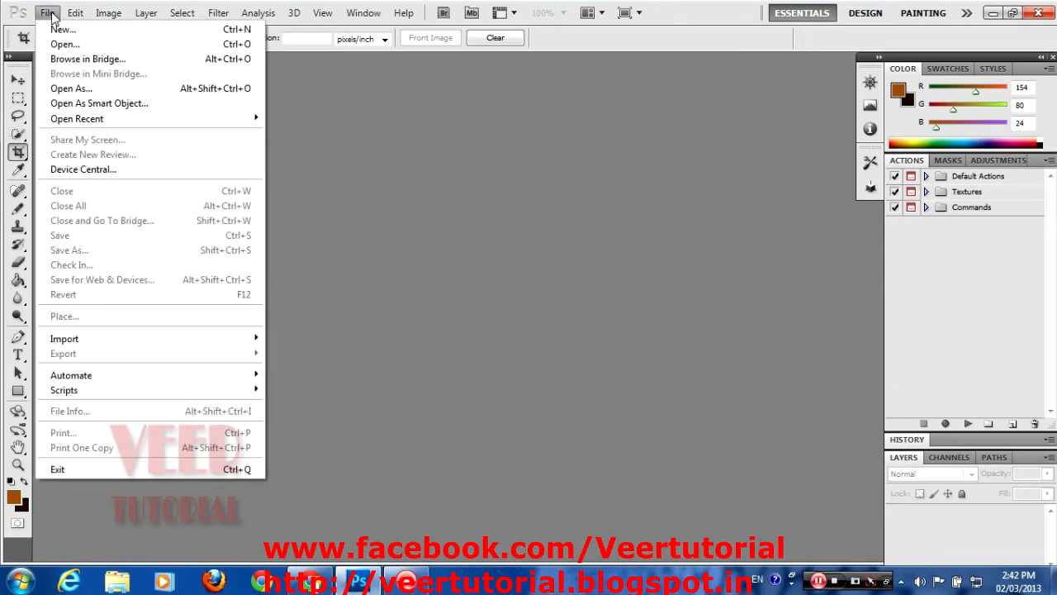
{"action": "left_click", "coordinate": [63, 28]}
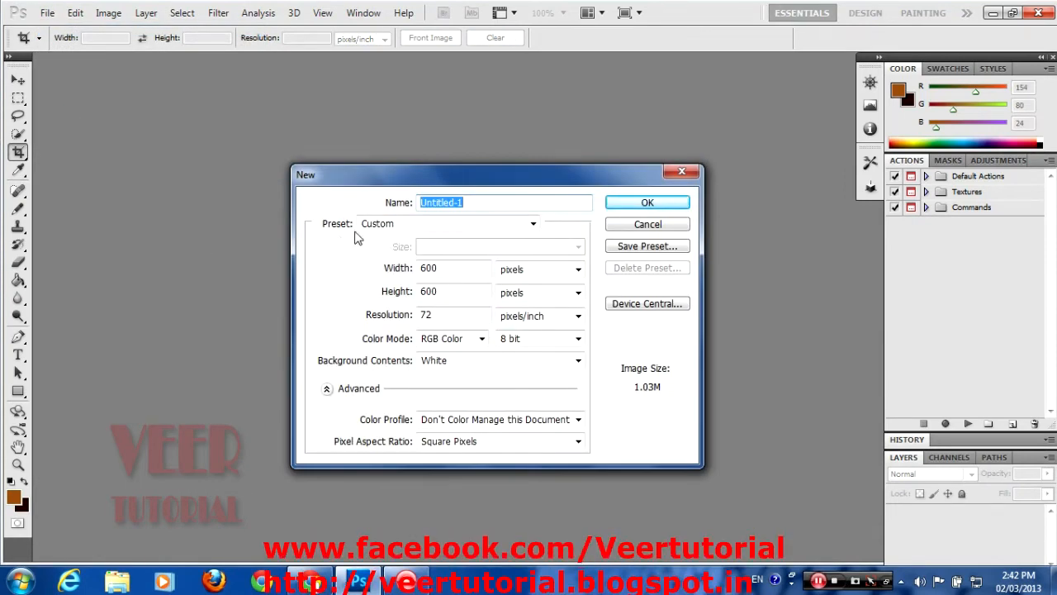
{"action": "left_click", "coordinate": [651, 203]}
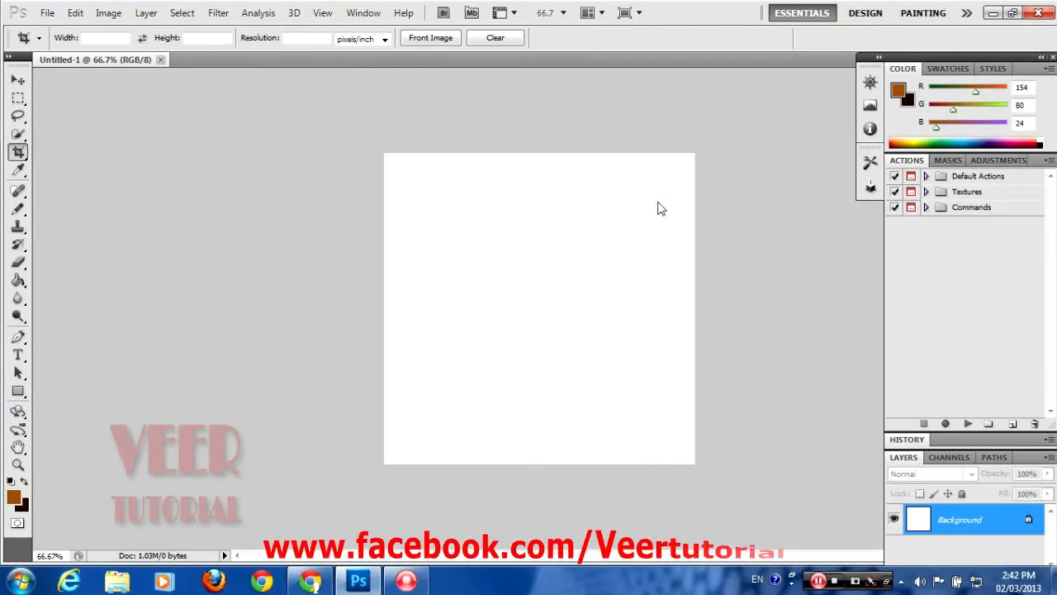
{"action": "left_click_drag", "start_coordinate": [115, 72], "coordinate": [221, 100]}
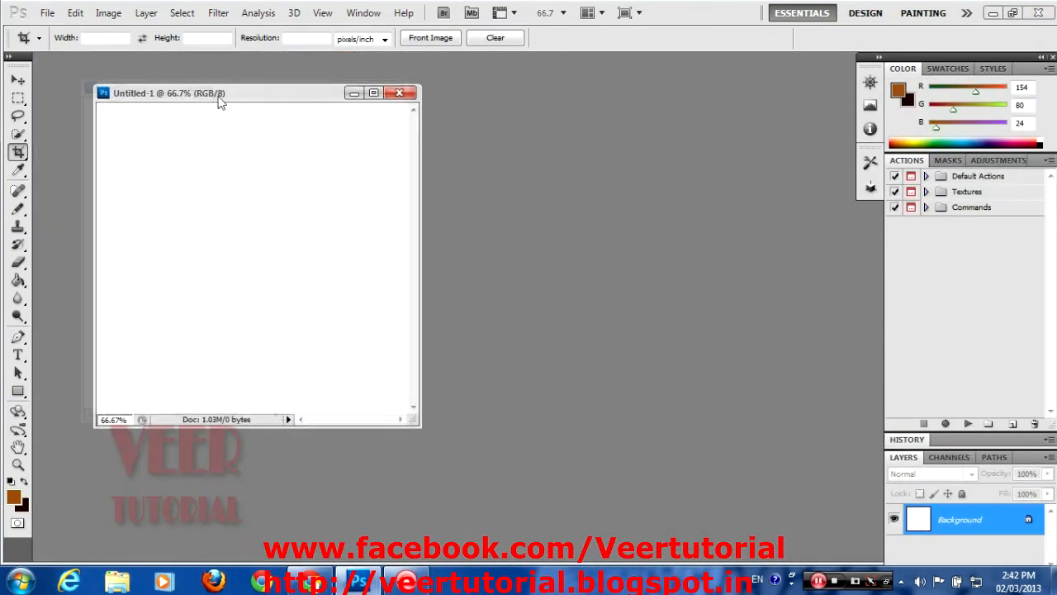
{"action": "left_click_drag", "start_coordinate": [424, 424], "coordinate": [611, 517]}
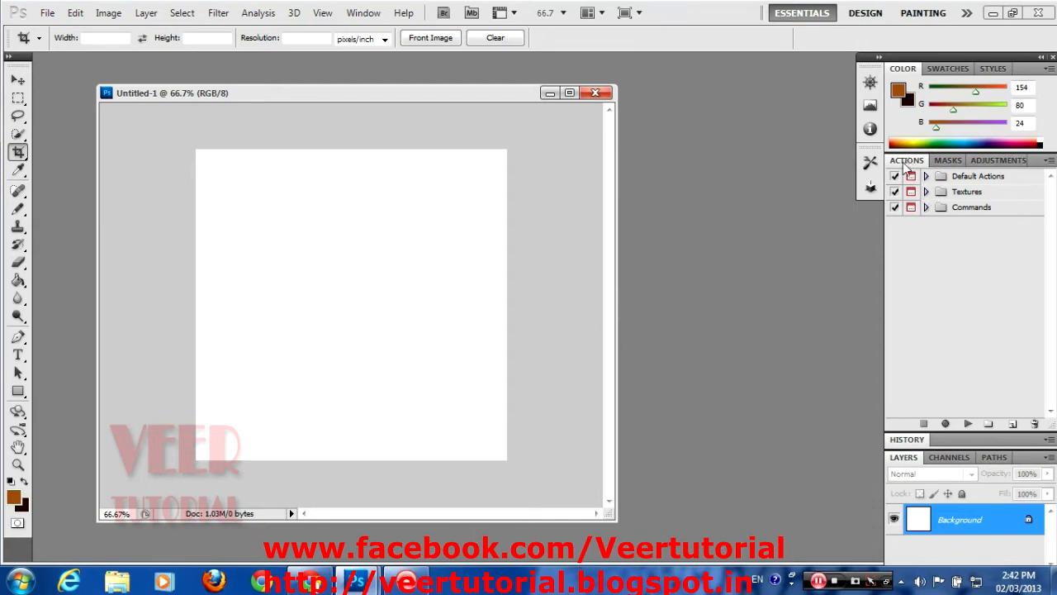
{"action": "left_click", "coordinate": [364, 12]}
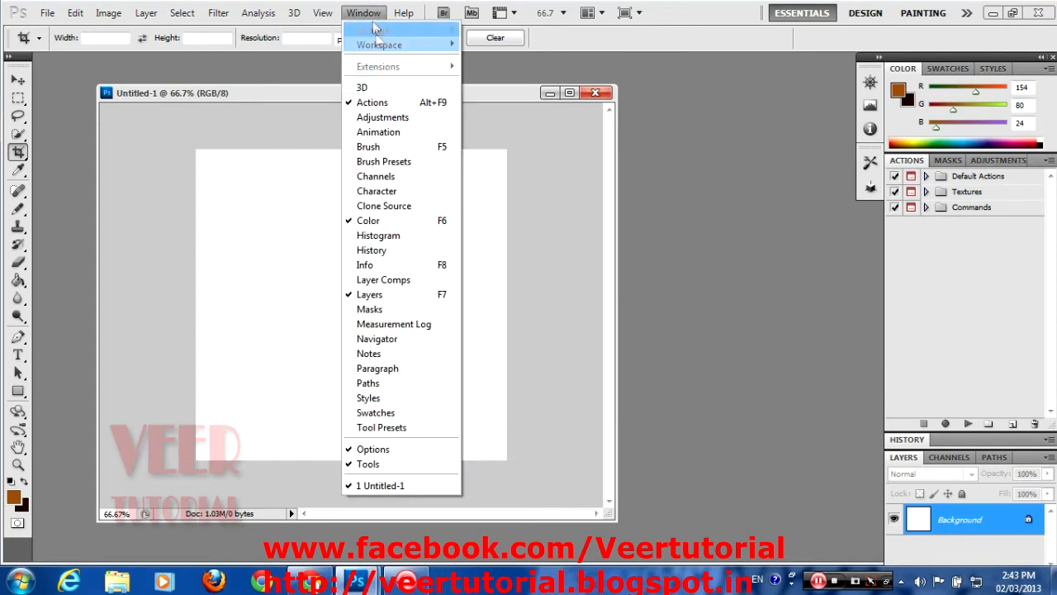
{"action": "left_click", "coordinate": [373, 103]}
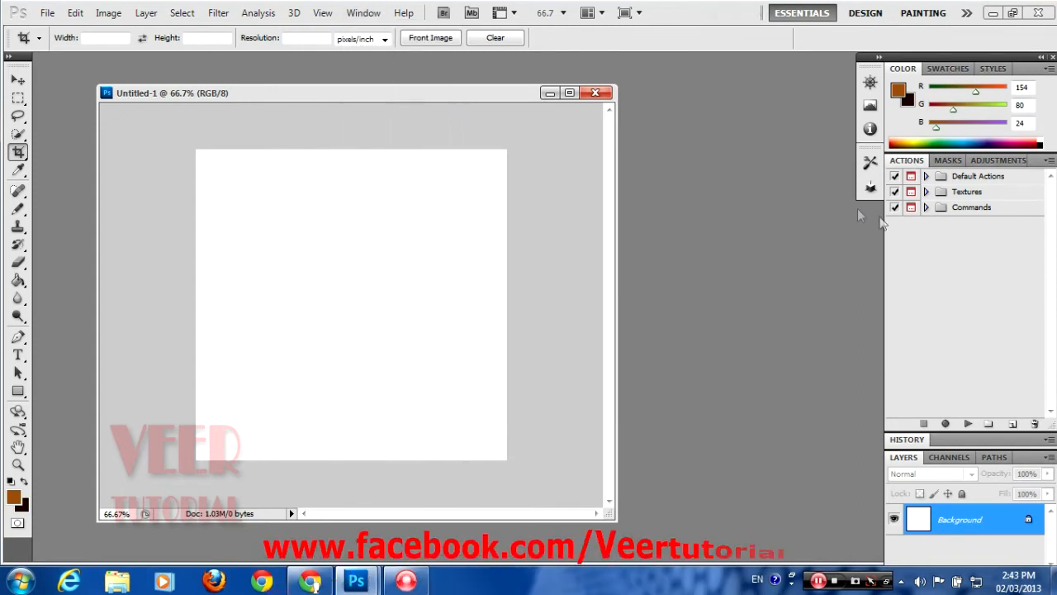
{"action": "left_click", "coordinate": [964, 193]}
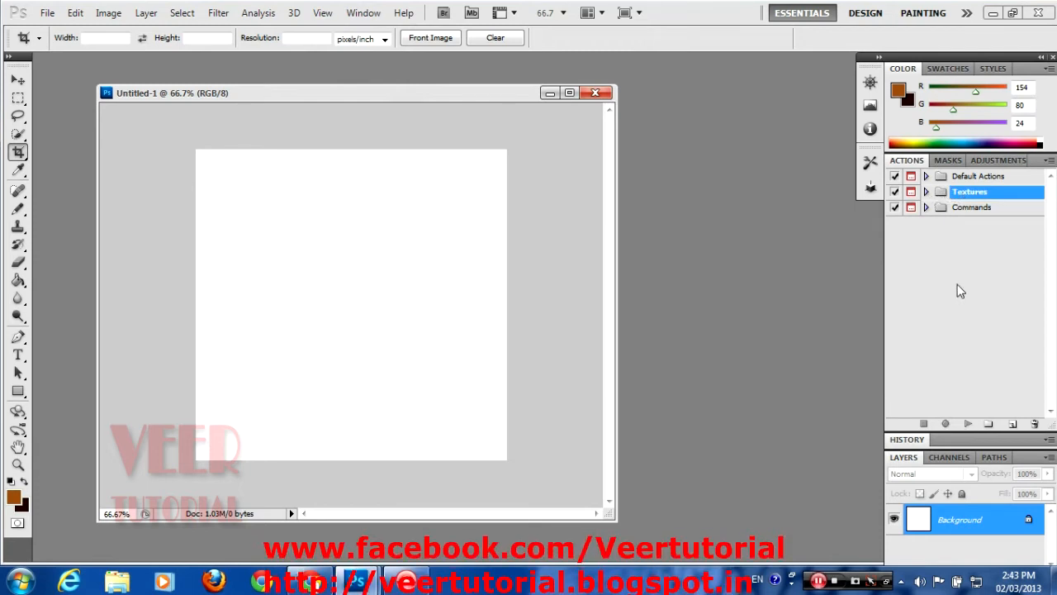
{"action": "left_click", "coordinate": [1050, 161]}
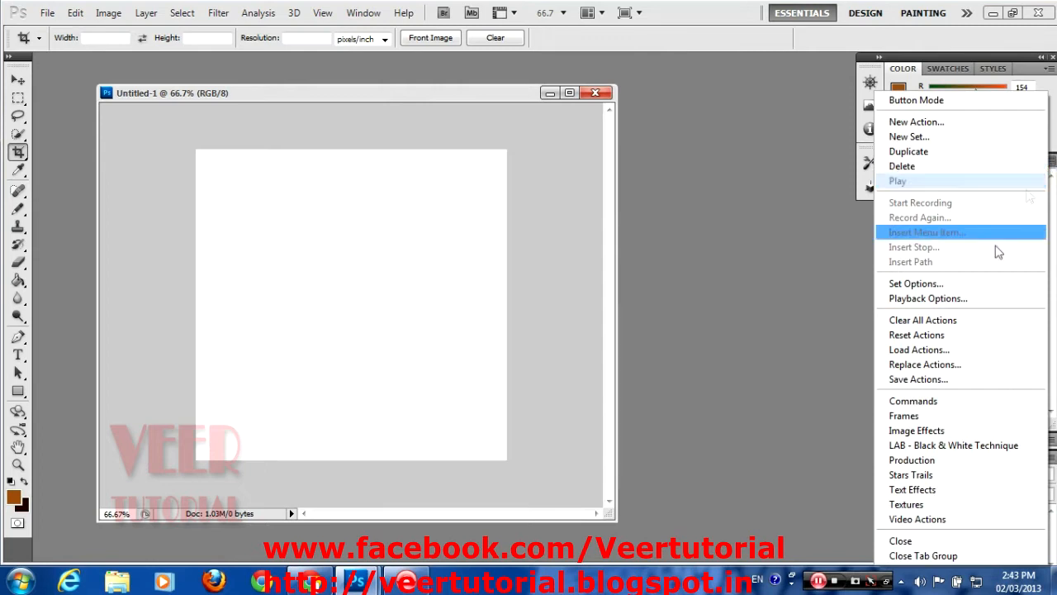
{"action": "left_click", "coordinate": [957, 349]}
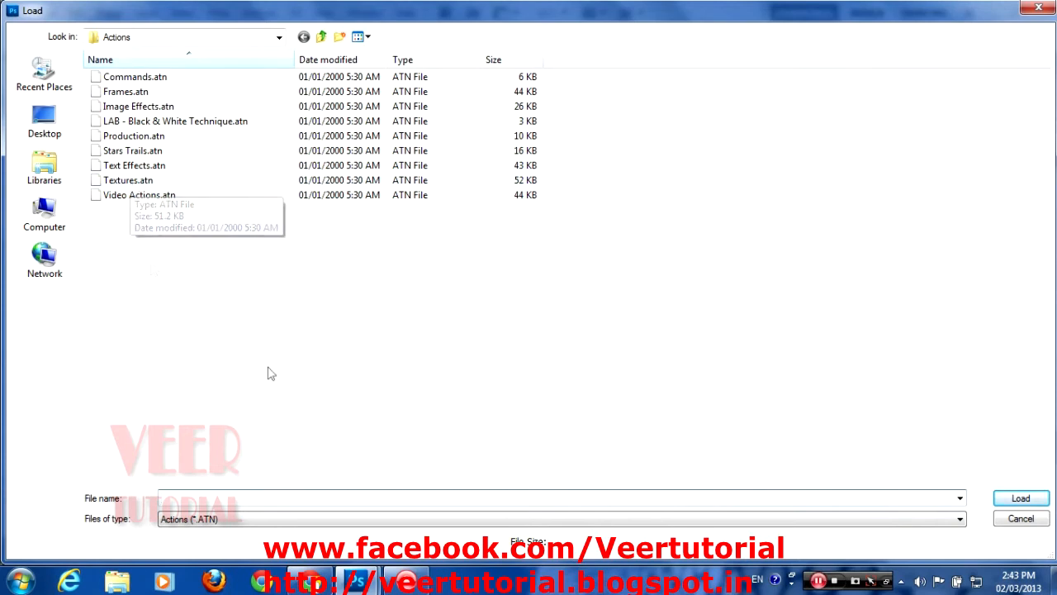
{"action": "left_click", "coordinate": [1020, 517]}
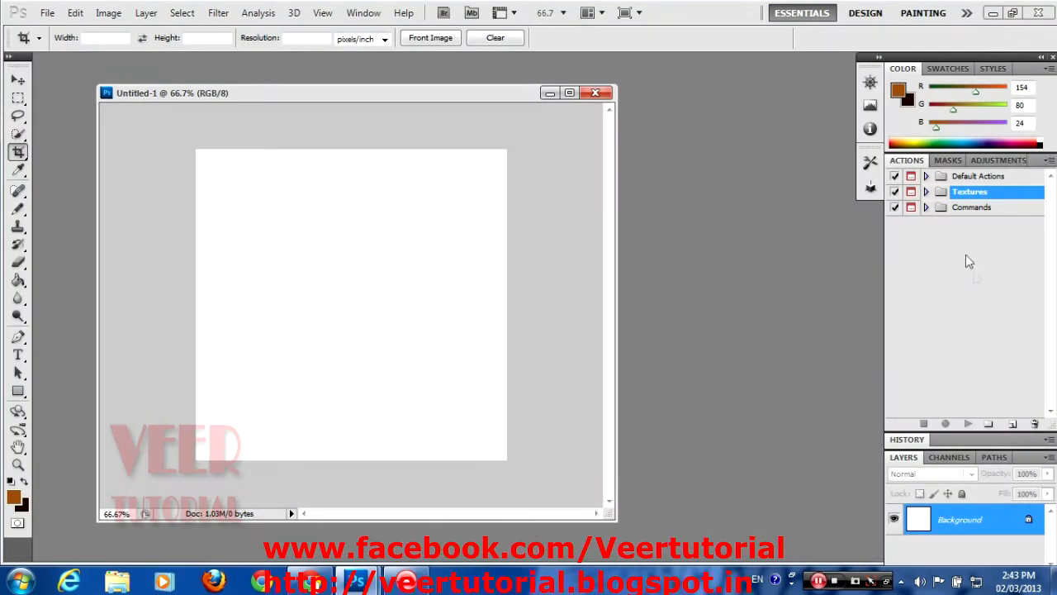
Step: Play the Wood - Rosewood 2 action from the Textures set, continuing past its message and accepting the Shear dialog
{"action": "left_click", "coordinate": [926, 193]}
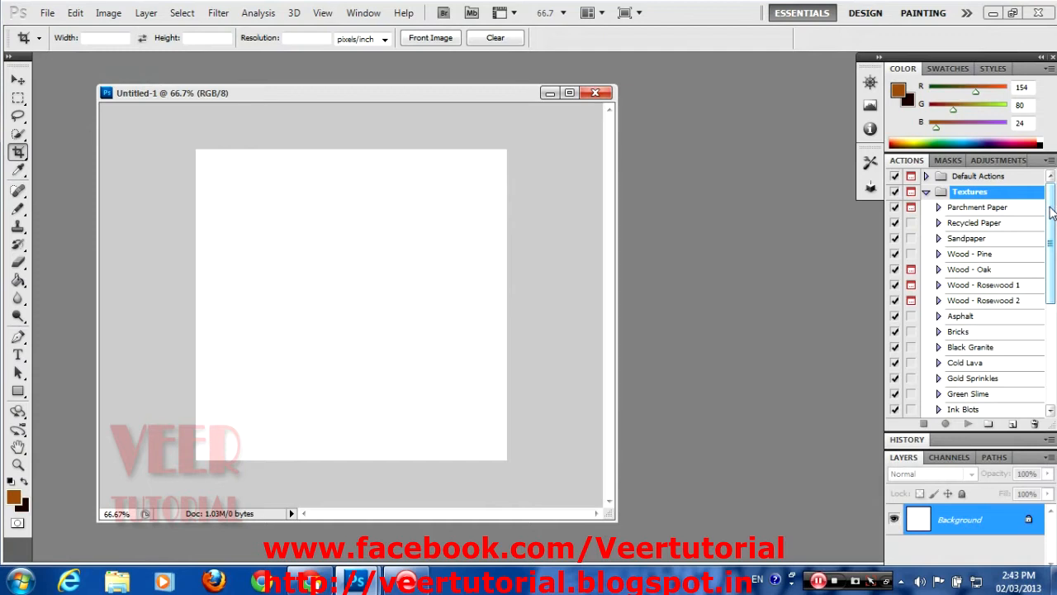
{"action": "left_click_drag", "start_coordinate": [1051, 212], "coordinate": [1053, 237]}
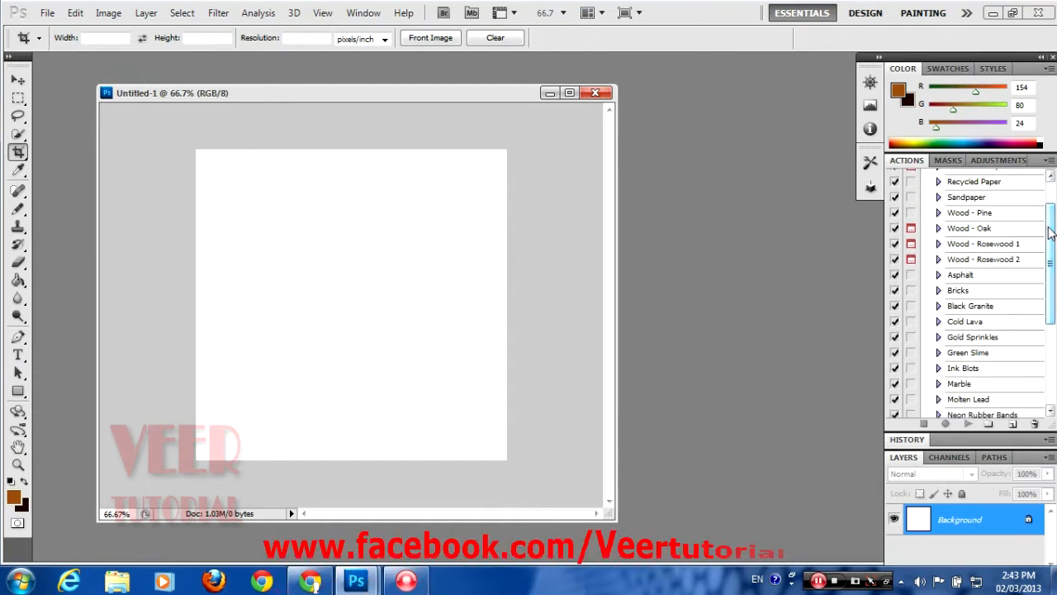
{"action": "left_click", "coordinate": [982, 260]}
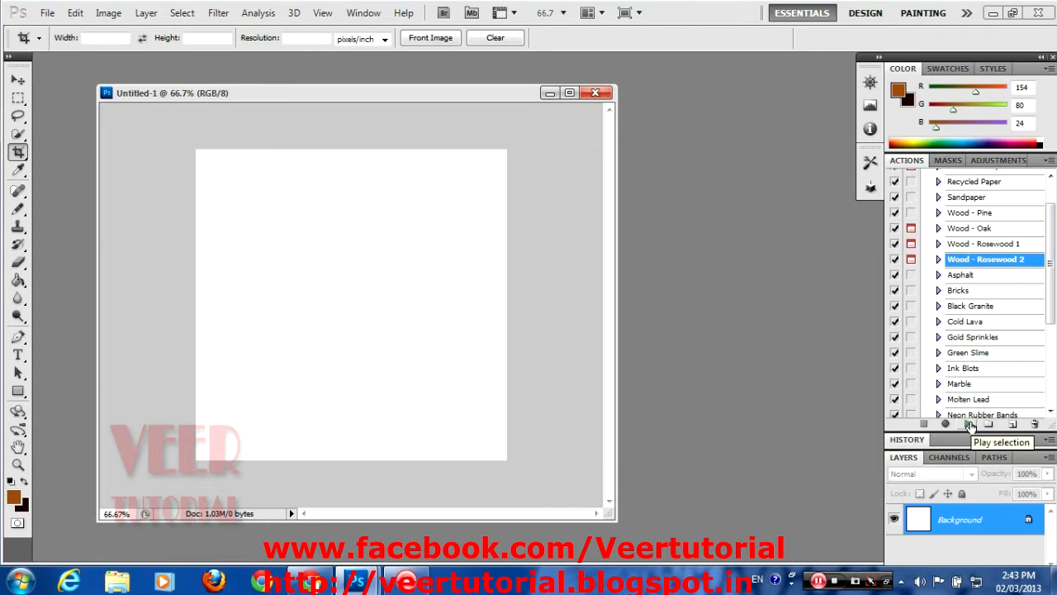
{"action": "left_click", "coordinate": [969, 424]}
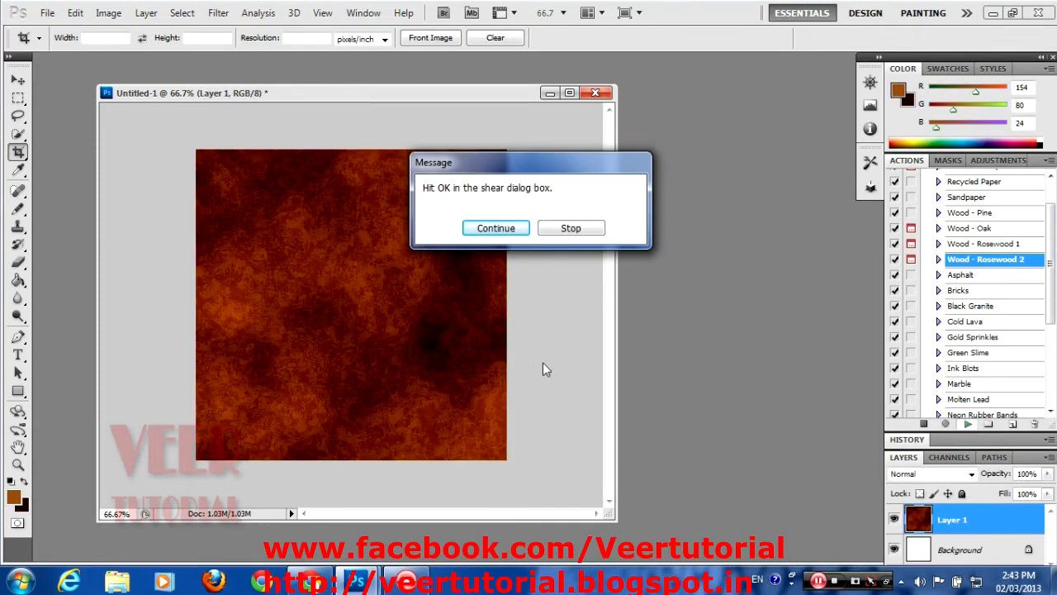
{"action": "left_click", "coordinate": [491, 228]}
{"action": "left_click", "coordinate": [600, 120]}
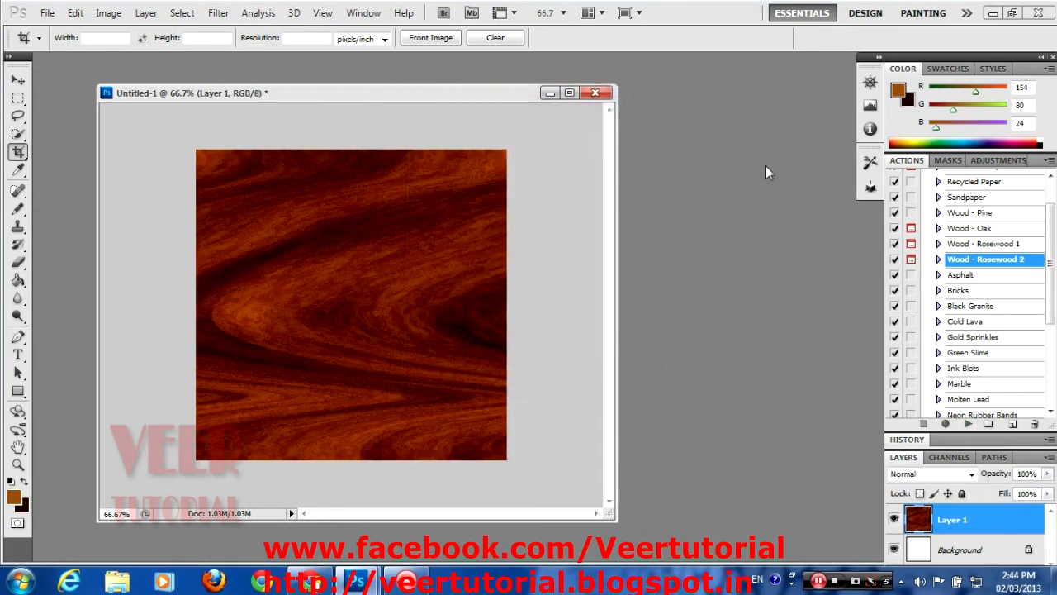
{"action": "left_click_drag", "start_coordinate": [417, 96], "coordinate": [526, 92]}
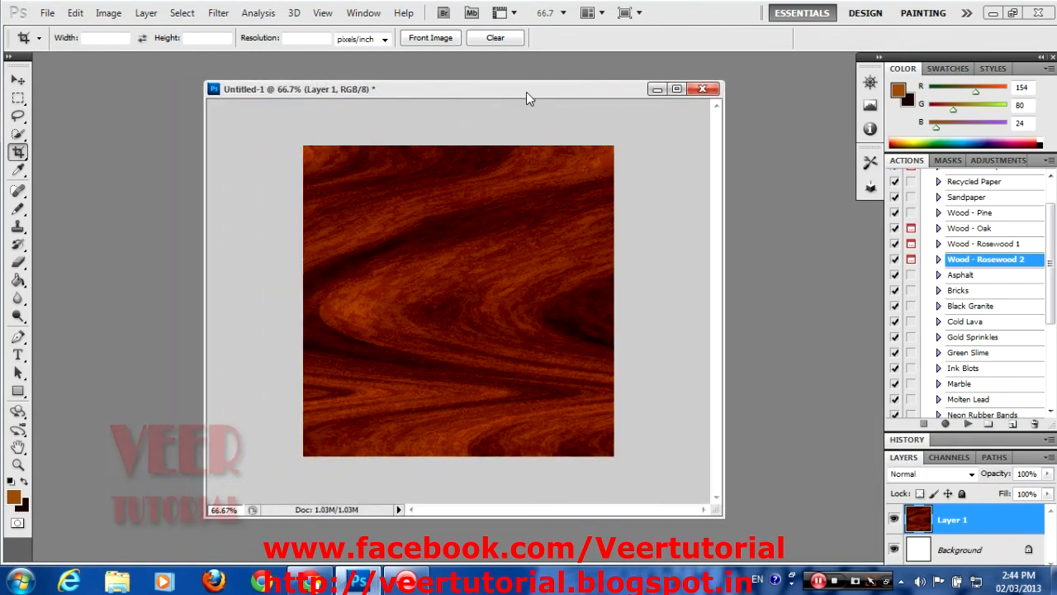
Step: Cut out a rectangular area inset slightly from the edges of the wood layer to leave a narrow border, and deselect
{"action": "key", "text": "m"}
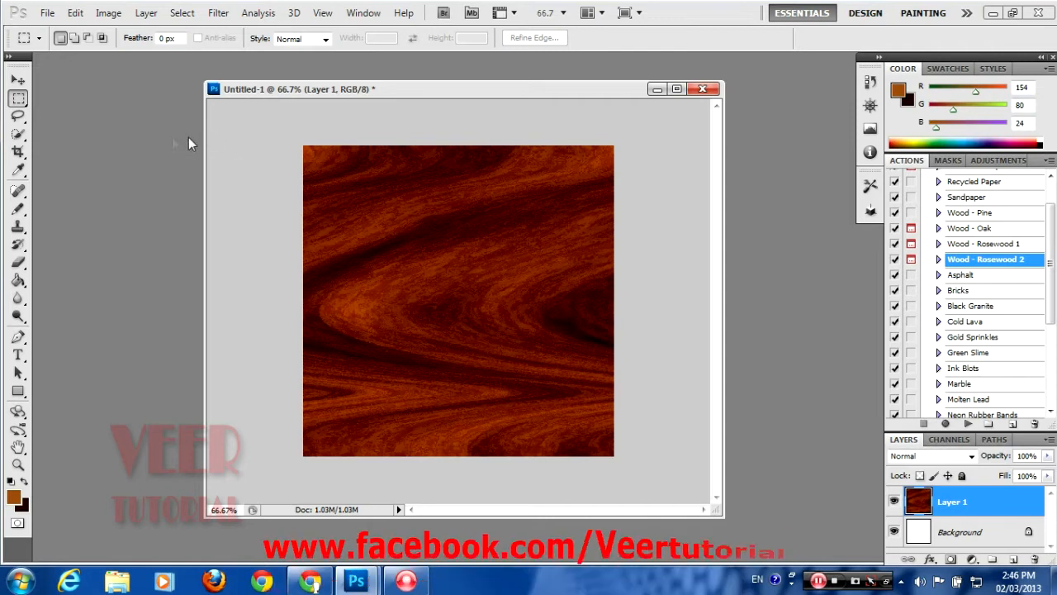
{"action": "right_click", "coordinate": [22, 100]}
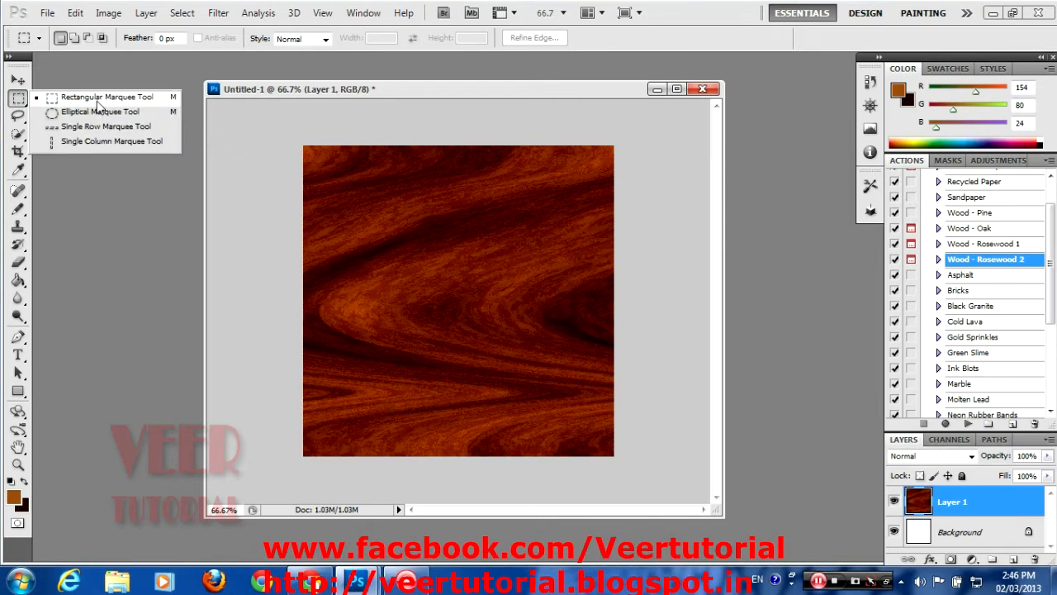
{"action": "left_click", "coordinate": [97, 99]}
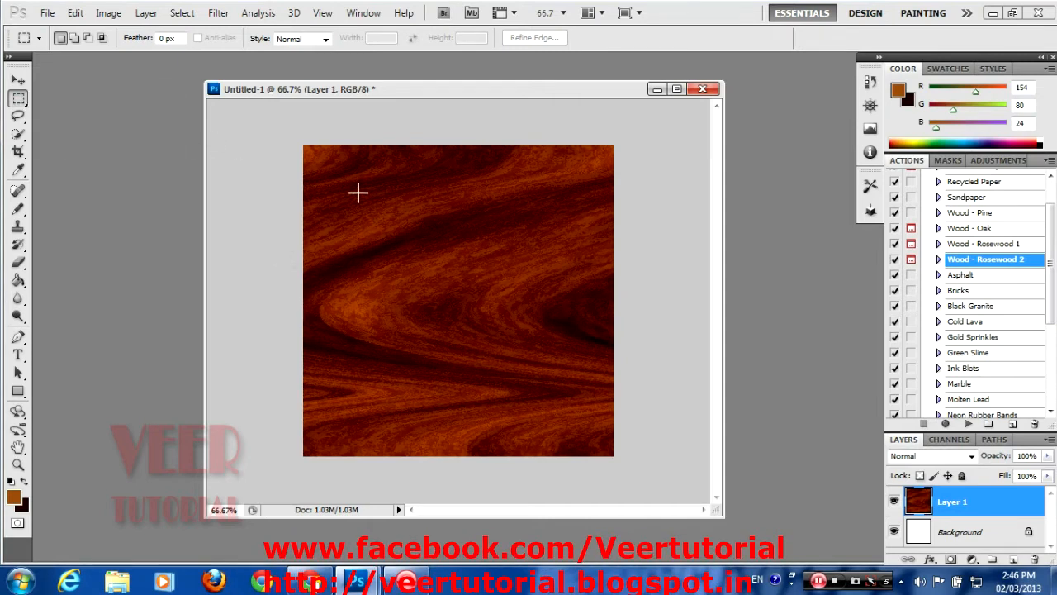
{"action": "left_click_drag", "start_coordinate": [319, 163], "coordinate": [342, 199]}
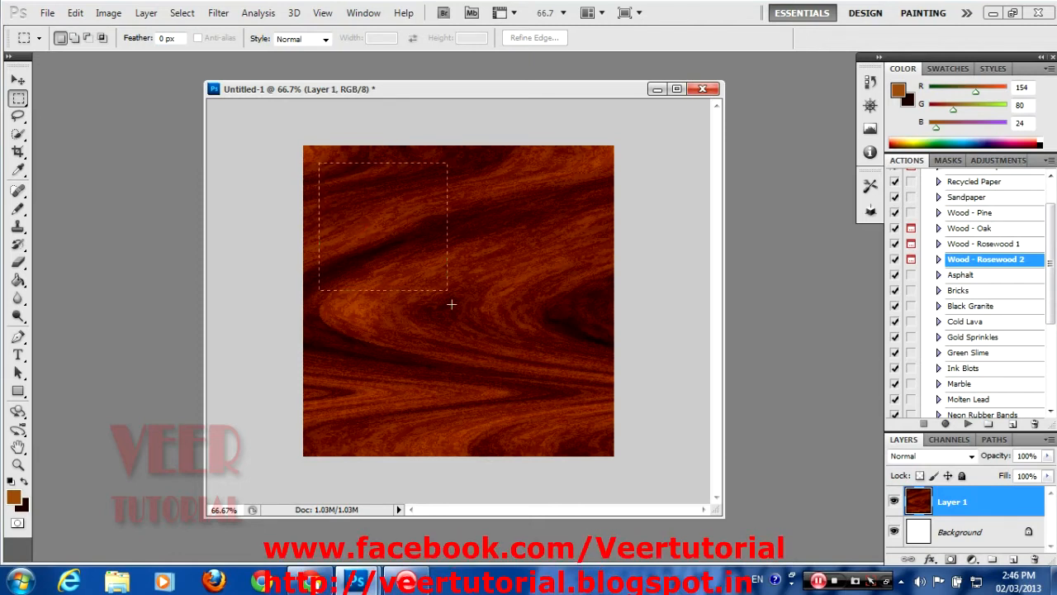
{"action": "left_click_drag", "start_coordinate": [505, 364], "coordinate": [595, 445]}
{"action": "left_click_drag", "start_coordinate": [595, 446], "coordinate": [602, 446]}
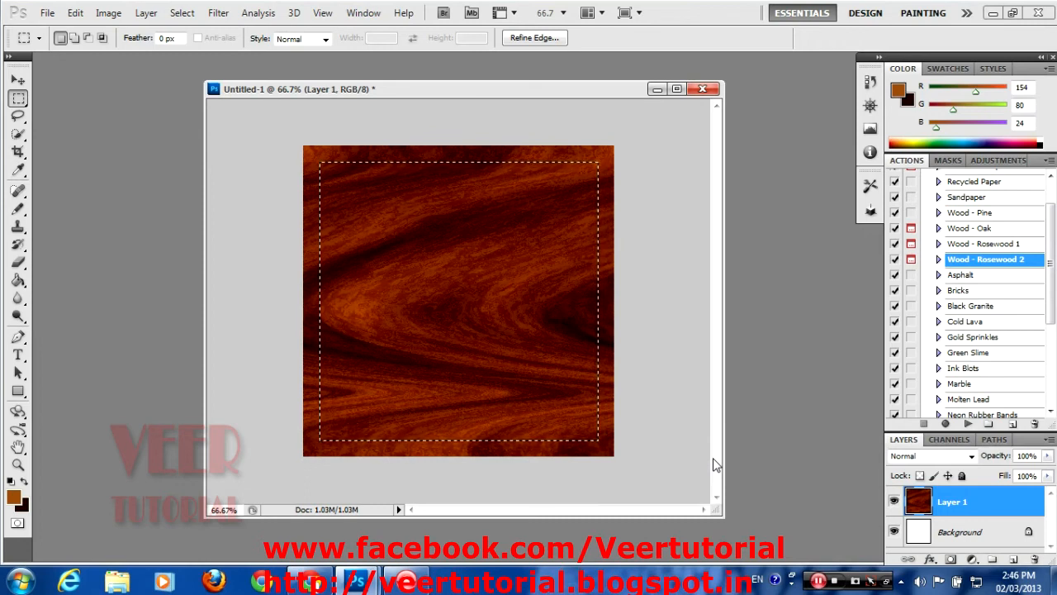
{"action": "key", "text": "Delete"}
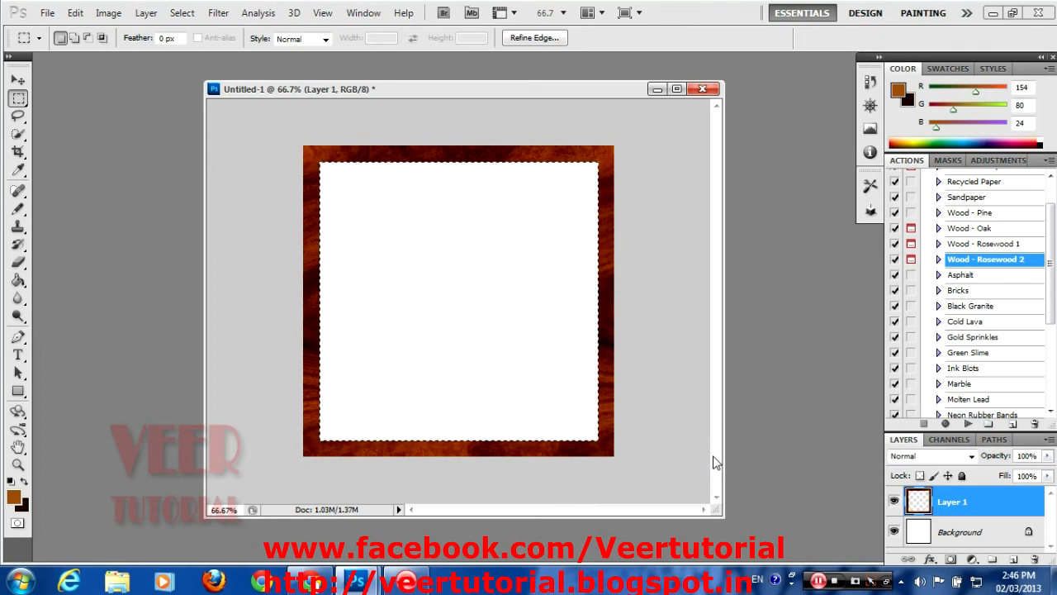
{"action": "key", "text": "ctrl+d"}
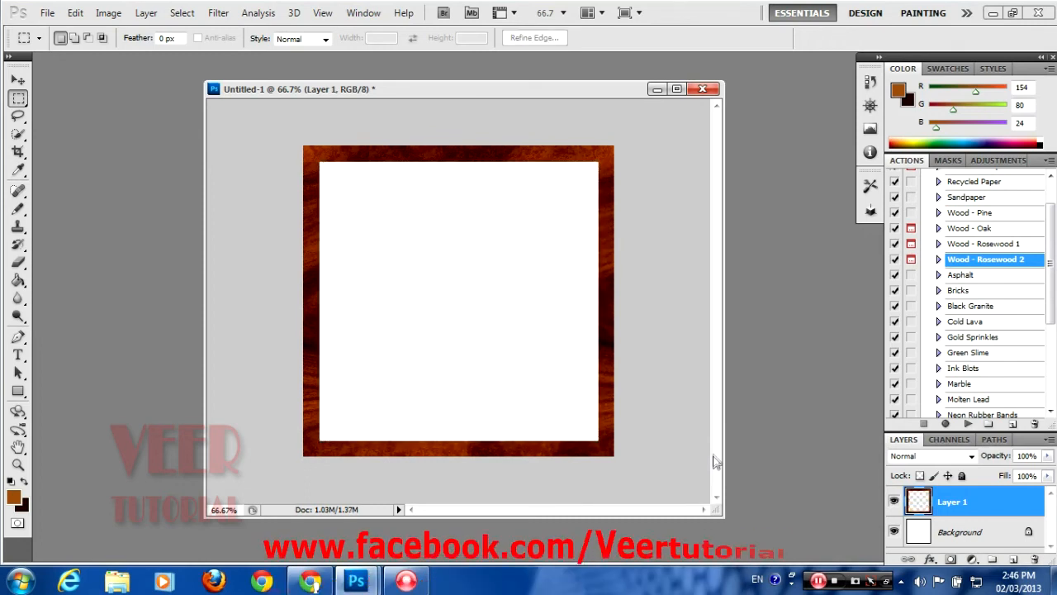
Step: Add an Inner Bevel to the wood frame layer with depth 195% and size 9 px, keeping the frame in view
{"action": "key", "text": "alt+F9"}
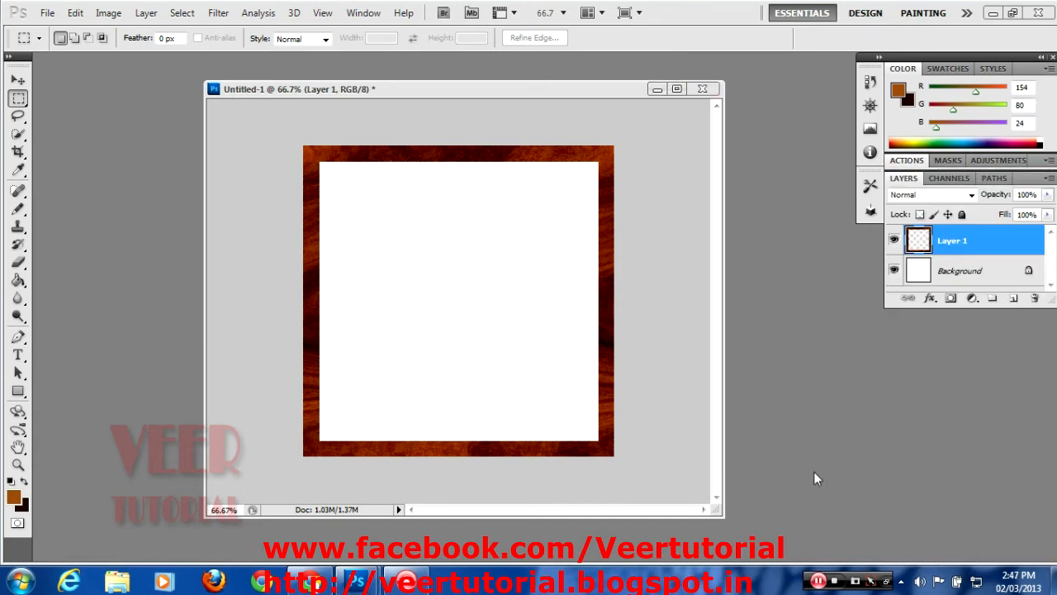
{"action": "double_click", "coordinate": [1023, 245]}
{"action": "left_click_drag", "start_coordinate": [900, 136], "coordinate": [648, 87]}
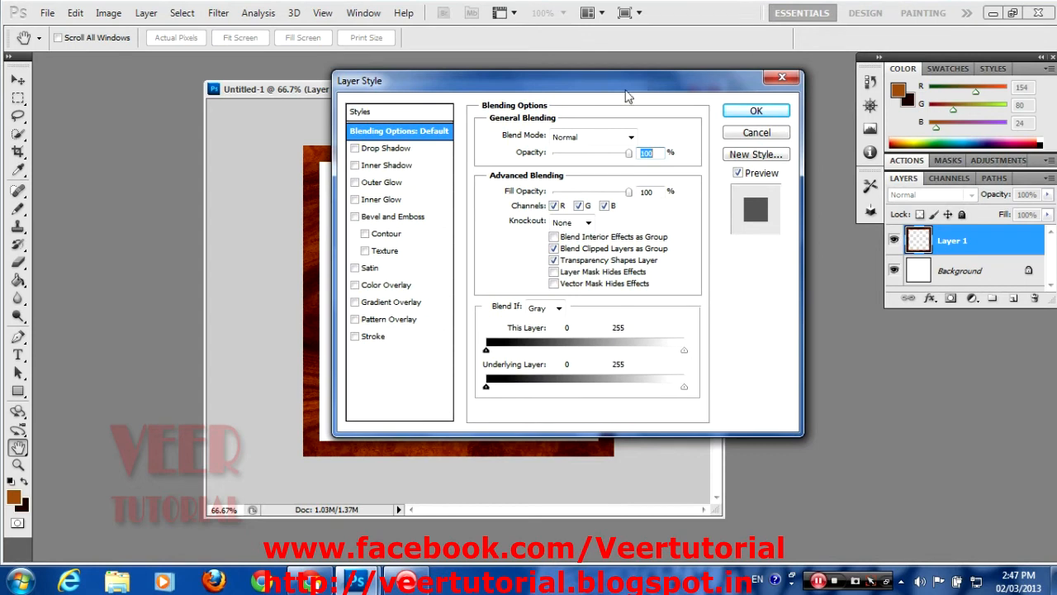
{"action": "left_click", "coordinate": [384, 216]}
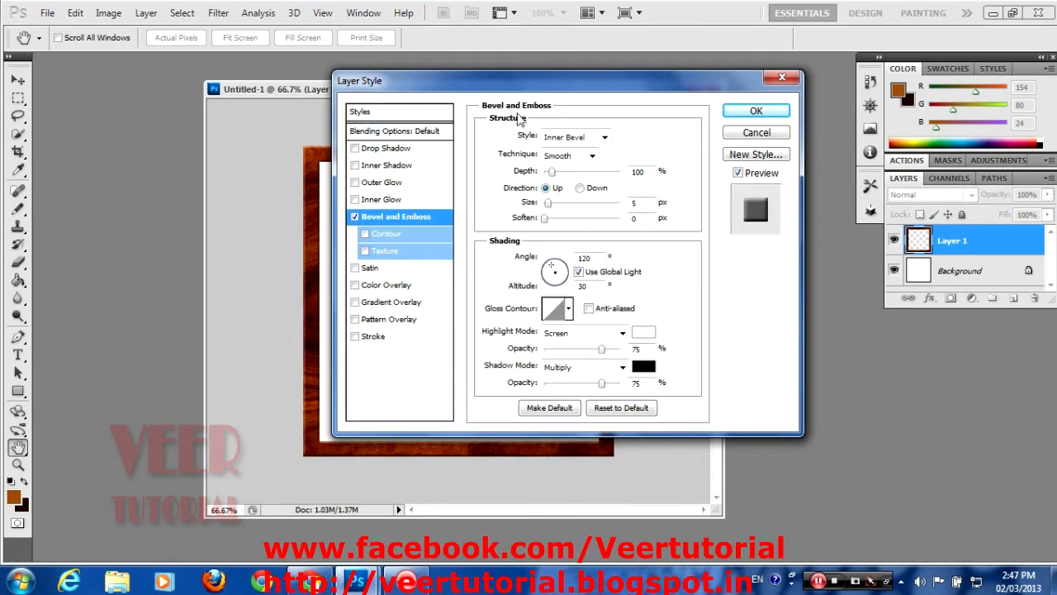
{"action": "left_click_drag", "start_coordinate": [531, 85], "coordinate": [841, 163]}
{"action": "left_click_drag", "start_coordinate": [598, 91], "coordinate": [489, 78]}
{"action": "left_click_drag", "start_coordinate": [807, 168], "coordinate": [766, 129]}
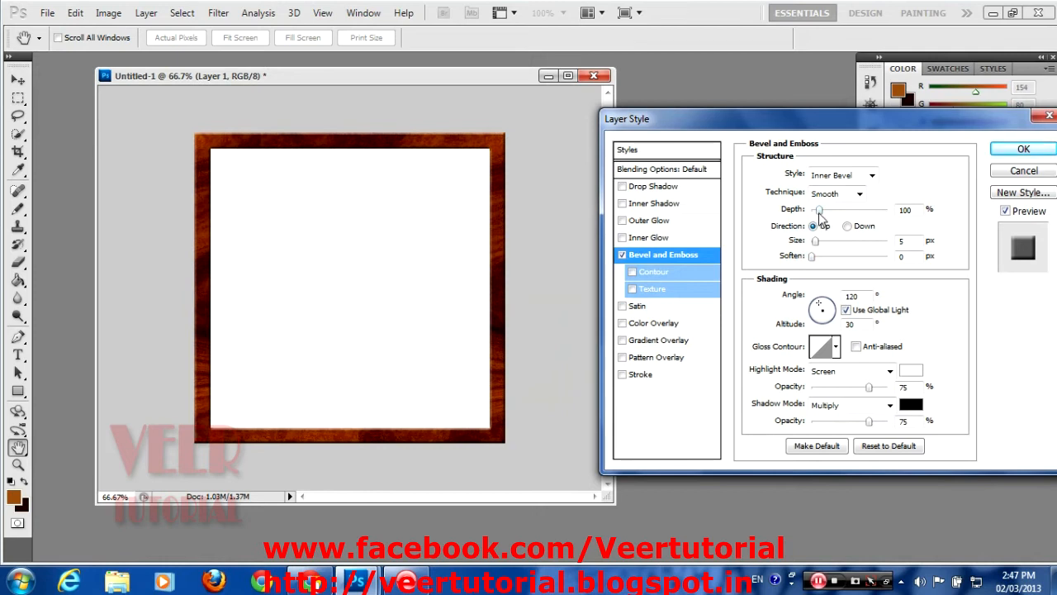
{"action": "left_click_drag", "start_coordinate": [818, 212], "coordinate": [820, 246]}
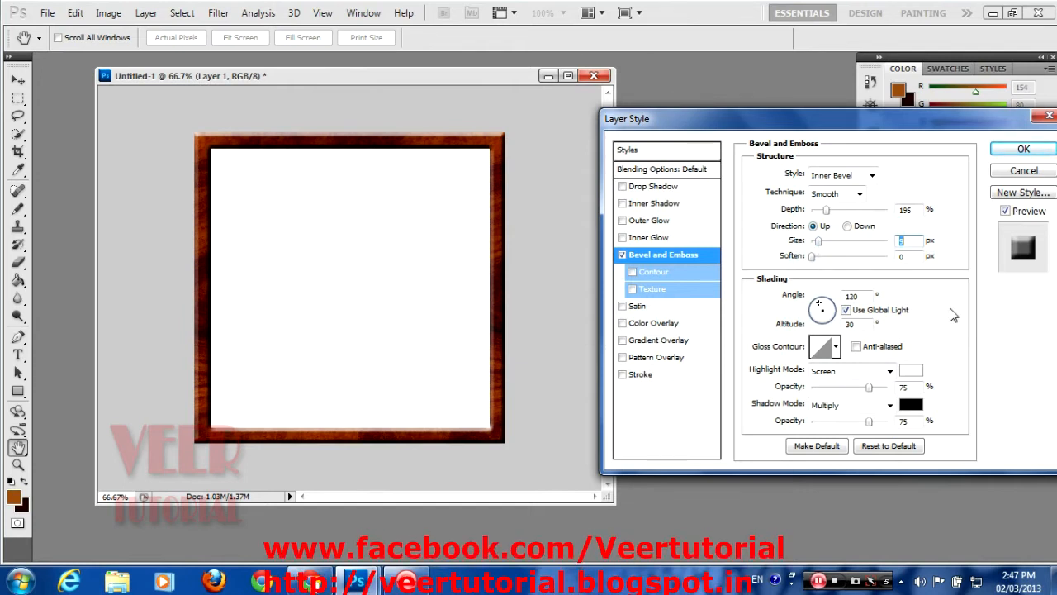
Step: Add a drop shadow with a distance of 11 px to the wood frame and apply the layer style
{"action": "left_click", "coordinate": [647, 190]}
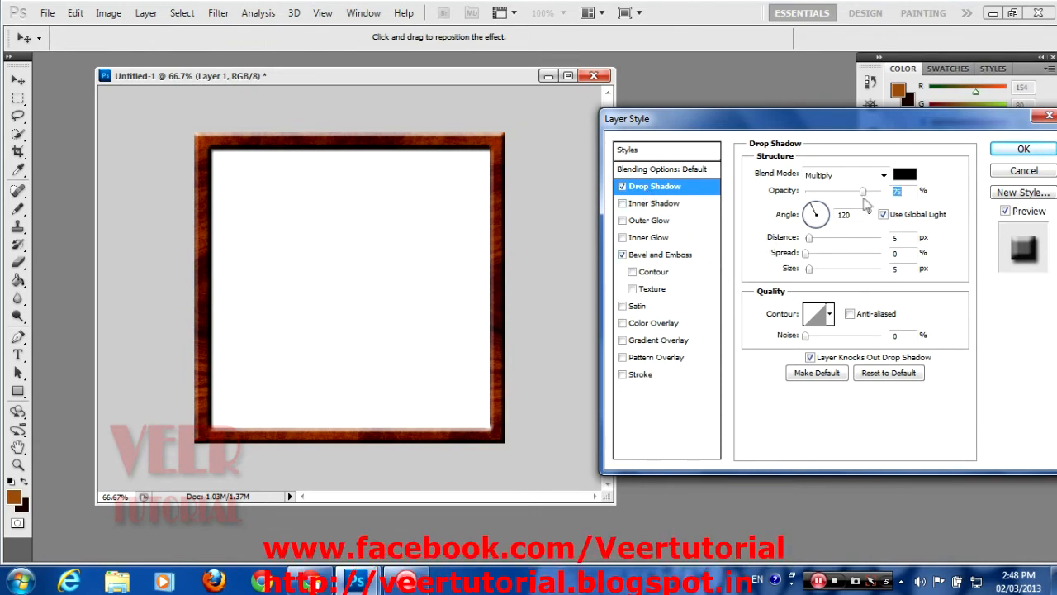
{"action": "left_click_drag", "start_coordinate": [812, 241], "coordinate": [815, 243]}
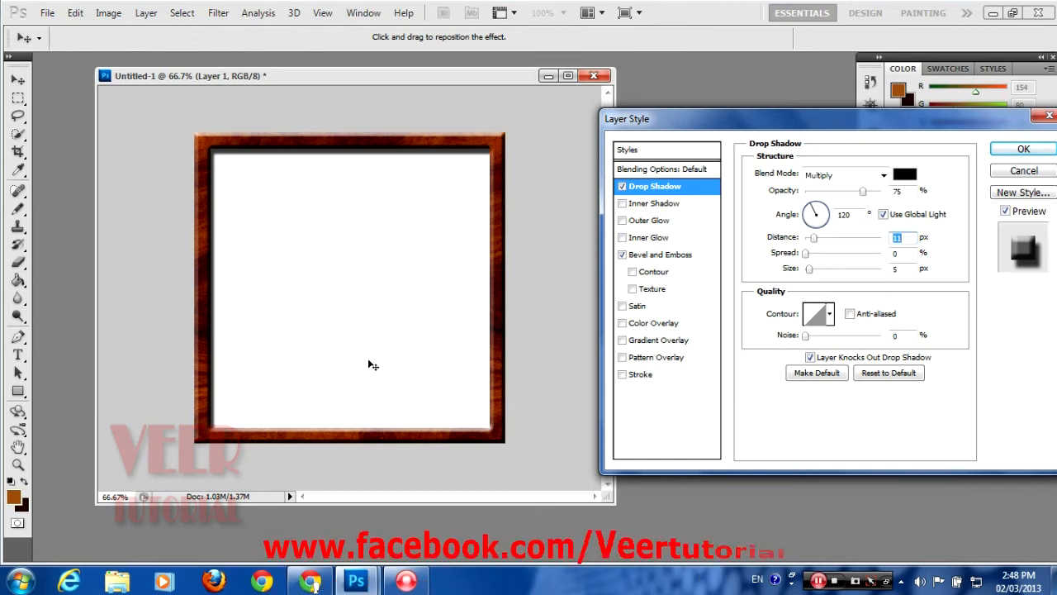
{"action": "left_click", "coordinate": [1023, 148]}
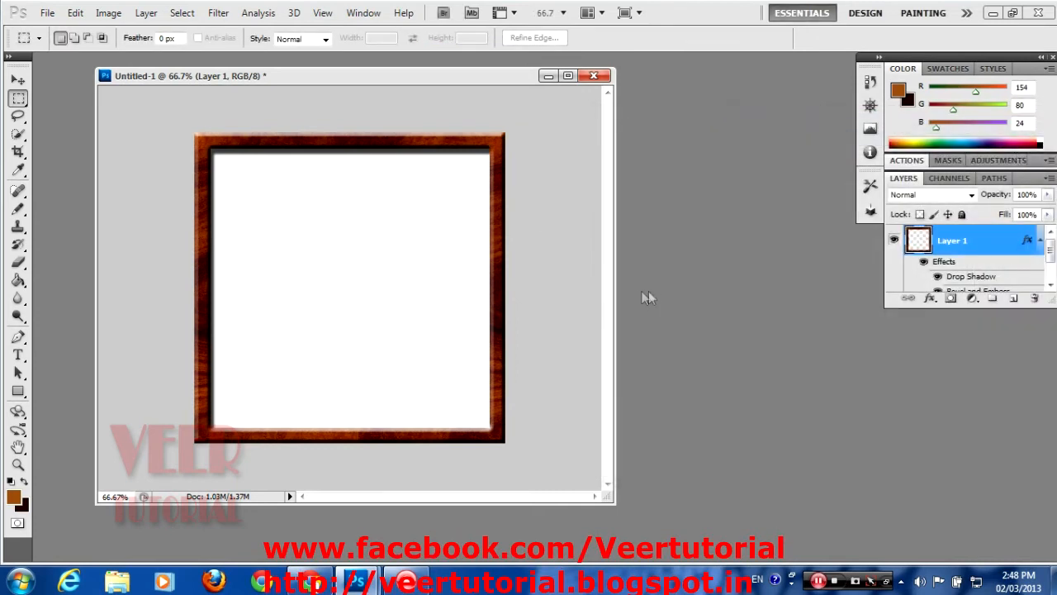
Step: Open the recently used photo IMG_0397-1.jpg
{"action": "left_click", "coordinate": [48, 13]}
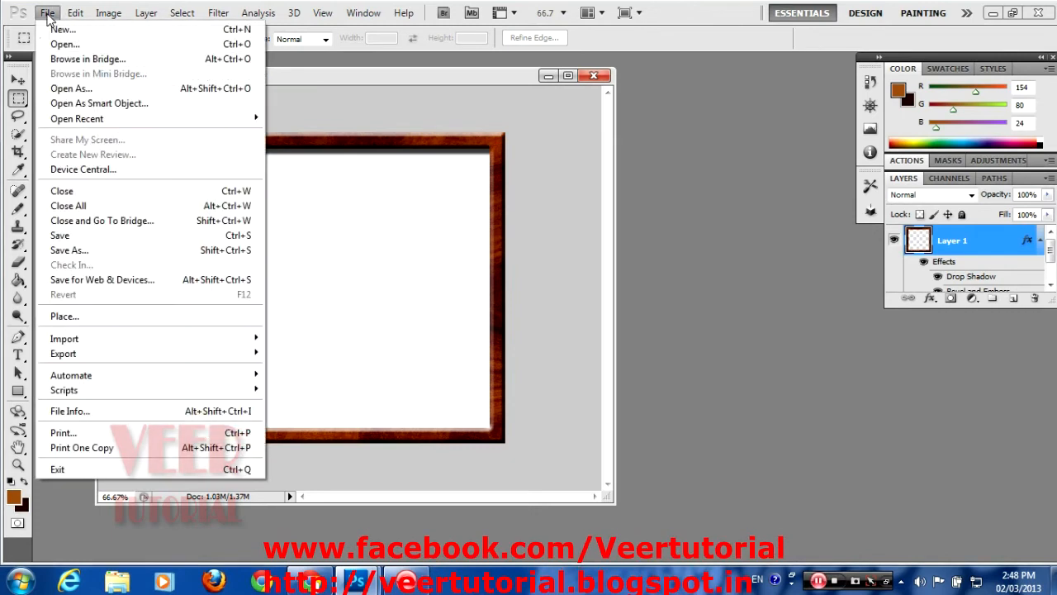
{"action": "mouse_move", "coordinate": [81, 120]}
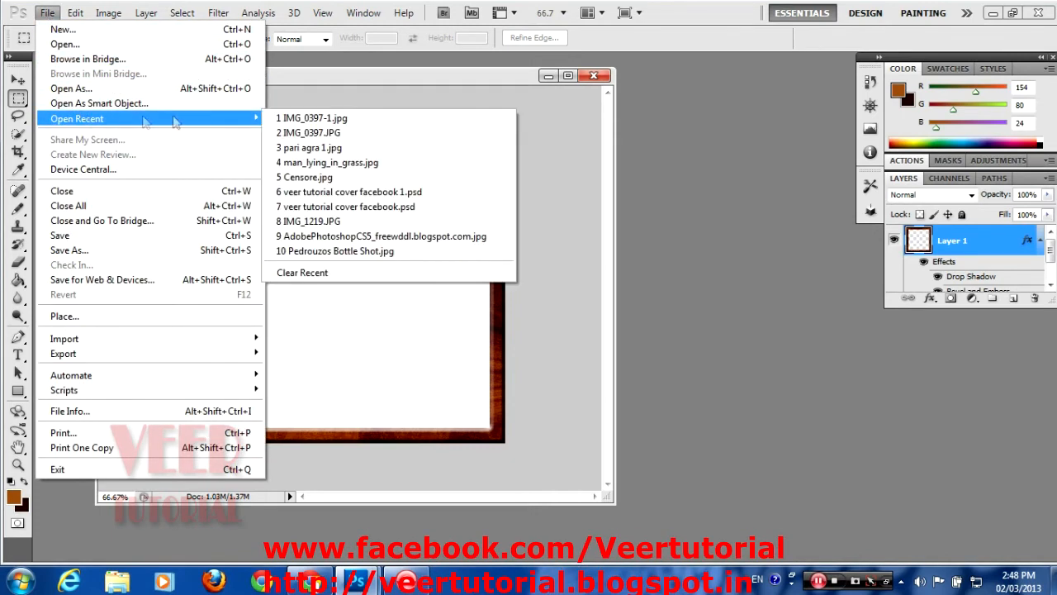
{"action": "left_click", "coordinate": [291, 118]}
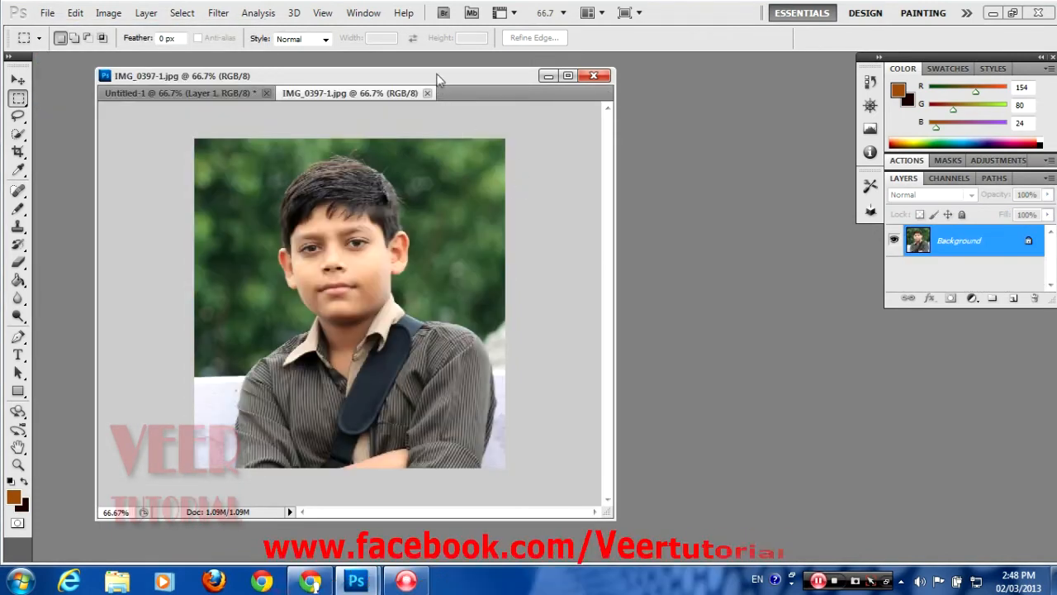
Step: Copy the photo from IMG_0397-1.jpg into the wood frame document, and close the photo's own window
{"action": "left_click_drag", "start_coordinate": [371, 94], "coordinate": [605, 131]}
{"action": "key", "text": "v"}
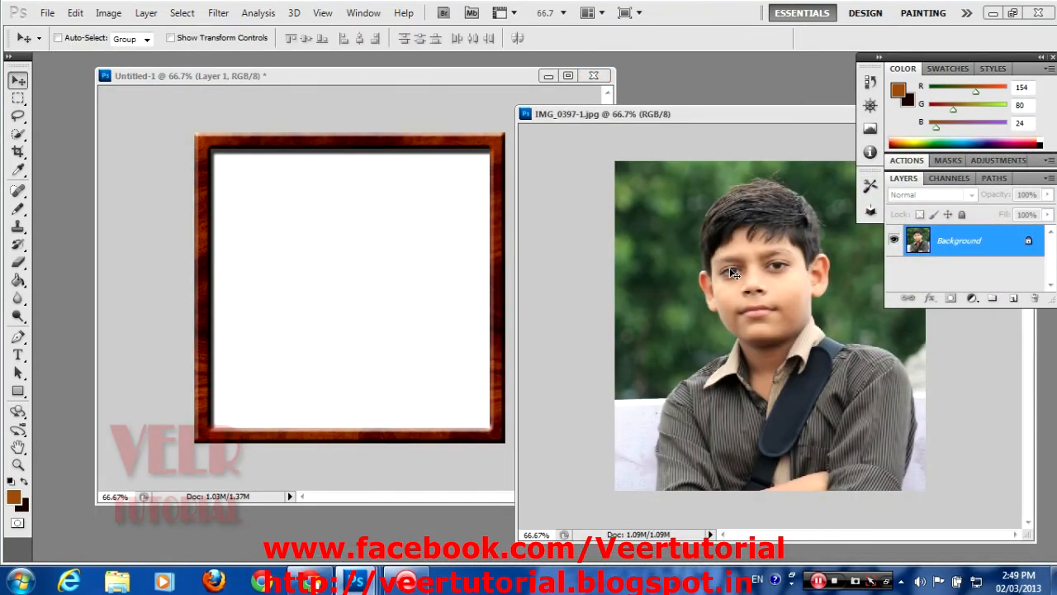
{"action": "left_click_drag", "start_coordinate": [733, 274], "coordinate": [341, 236]}
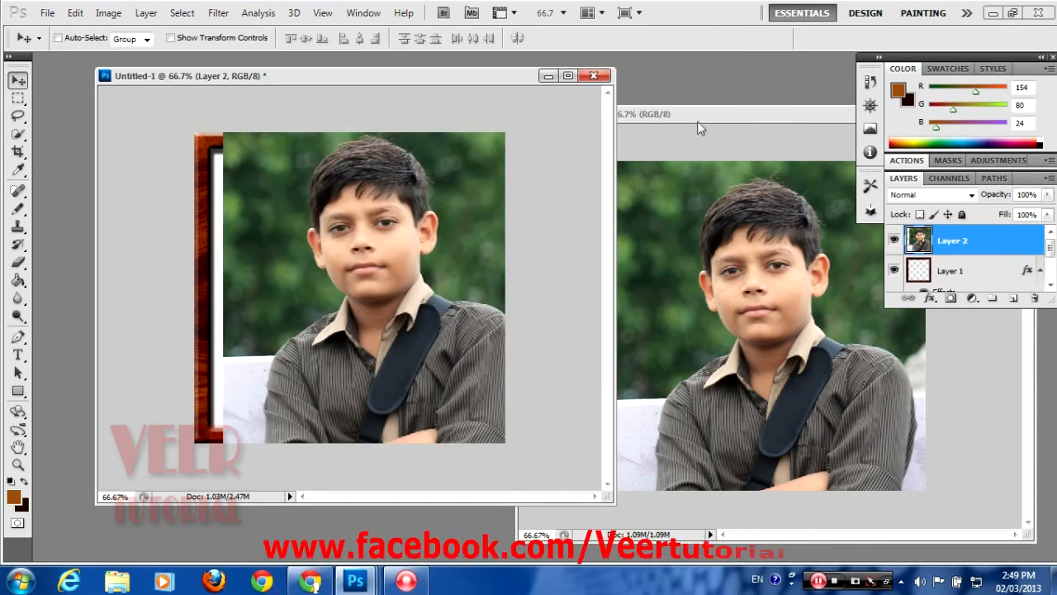
{"action": "left_click_drag", "start_coordinate": [697, 122], "coordinate": [460, 196]}
{"action": "left_click", "coordinate": [779, 189]}
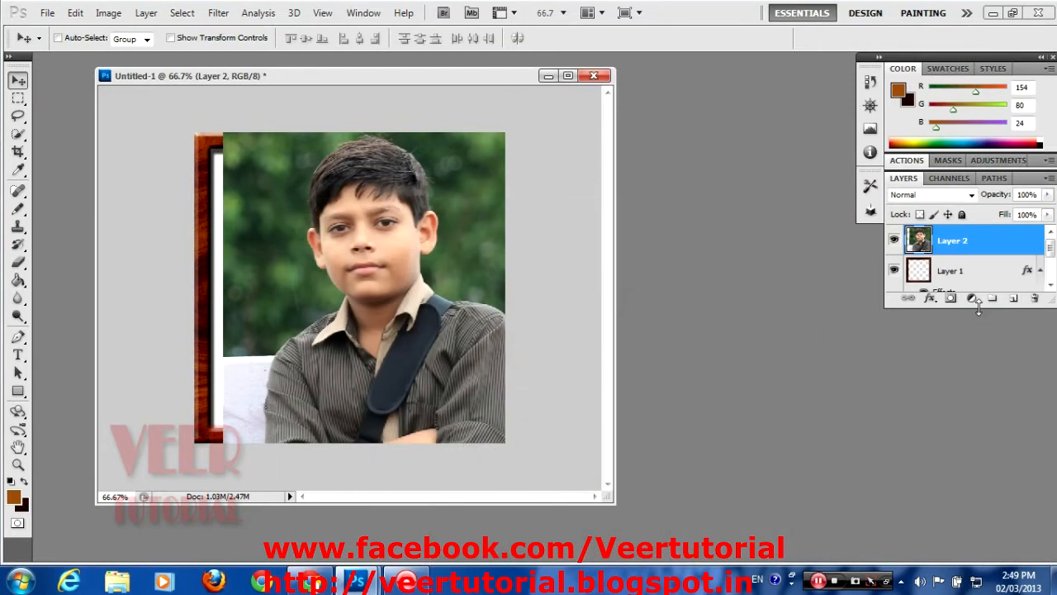
Step: Align the photo with the canvas edges and place its layer beneath the wood frame layer
{"action": "left_click_drag", "start_coordinate": [978, 304], "coordinate": [966, 369]}
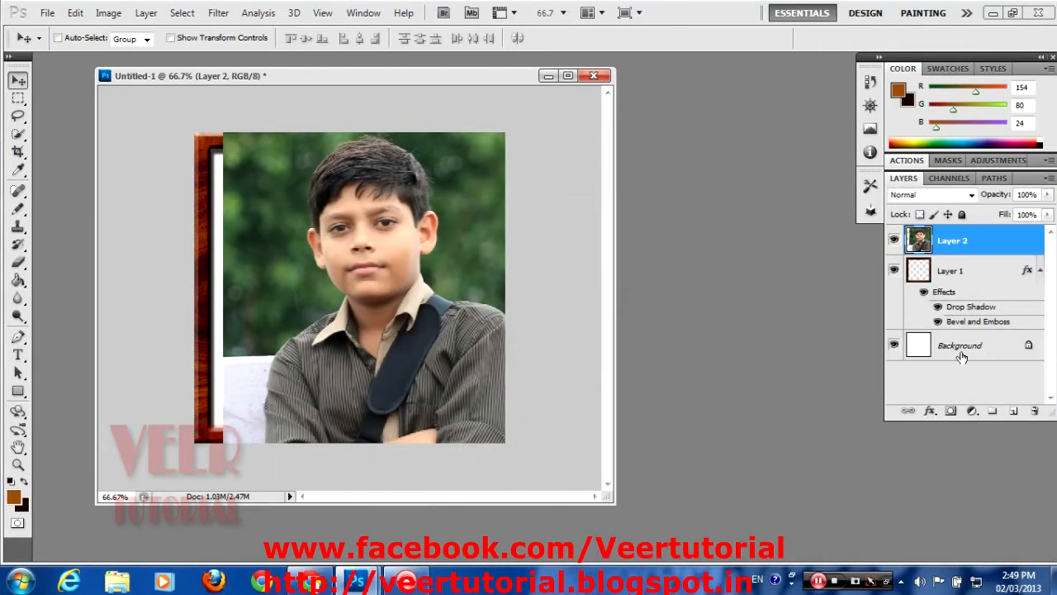
{"action": "left_click", "coordinate": [960, 347]}
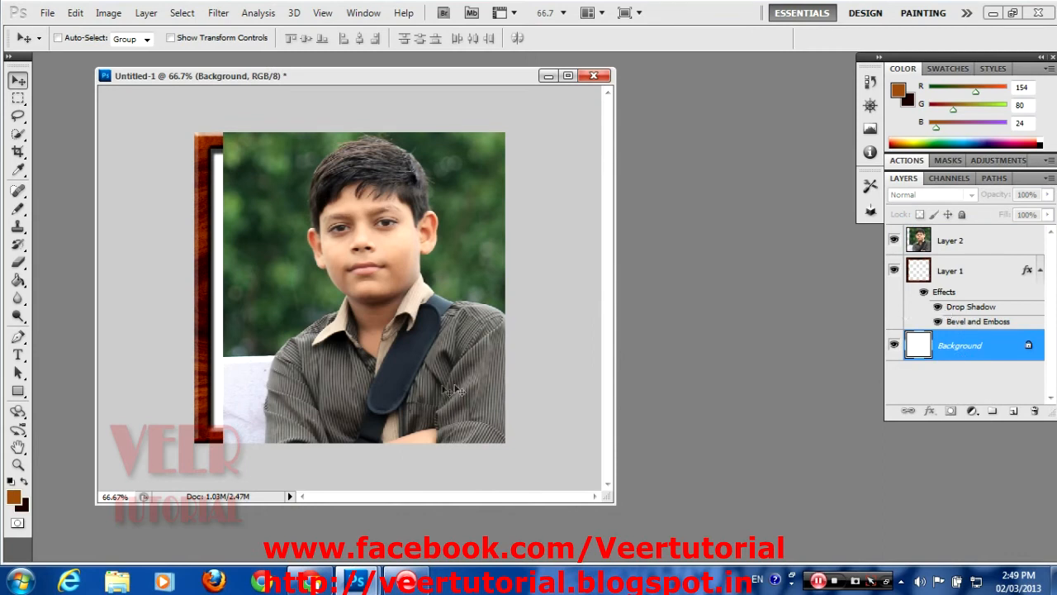
{"action": "left_click", "coordinate": [943, 242]}
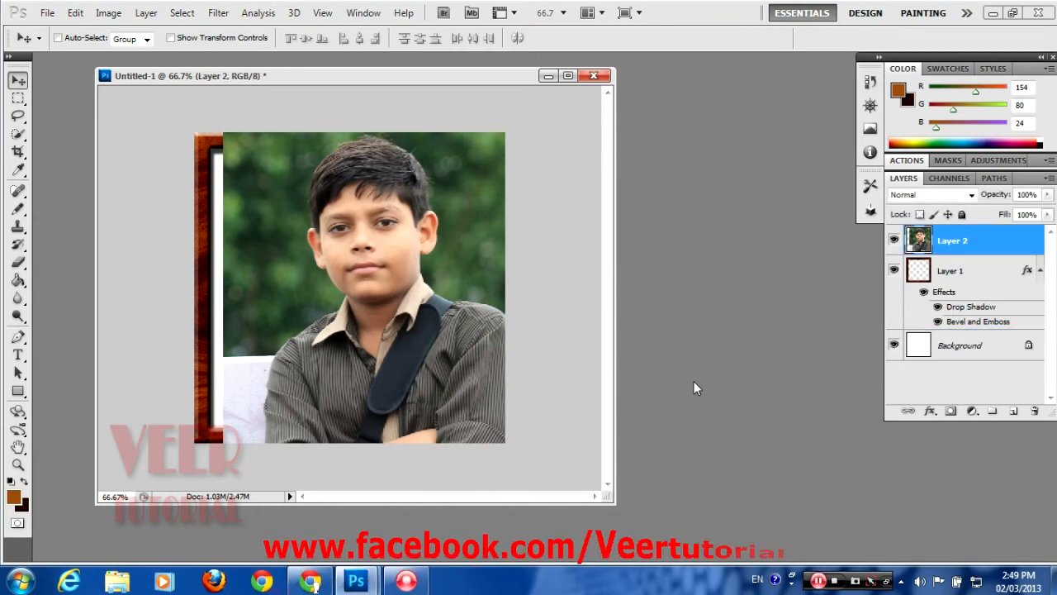
{"action": "left_click_drag", "start_coordinate": [407, 247], "coordinate": [378, 249]}
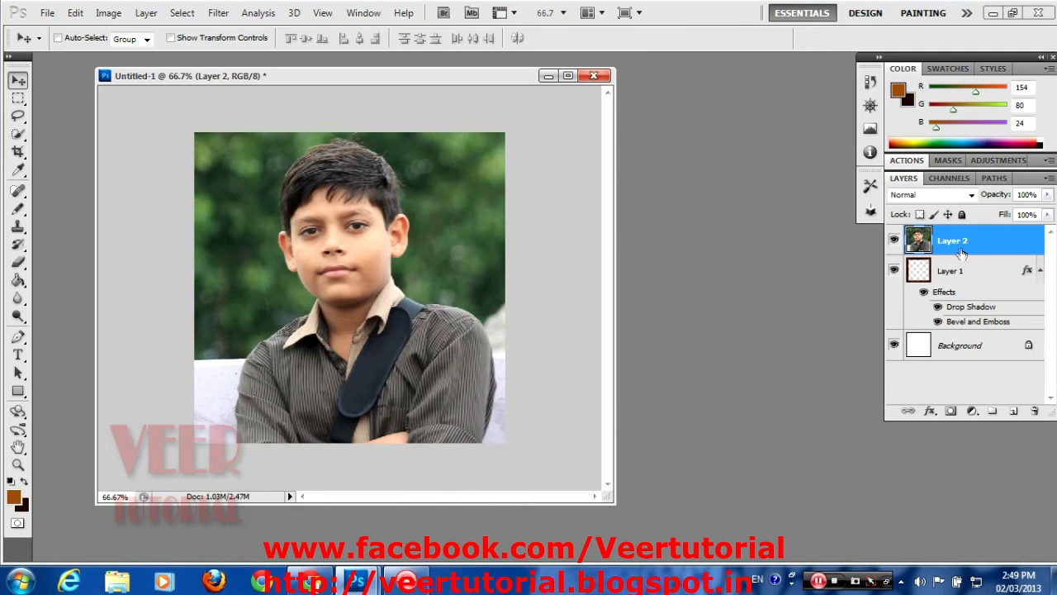
{"action": "left_click_drag", "start_coordinate": [958, 243], "coordinate": [964, 332]}
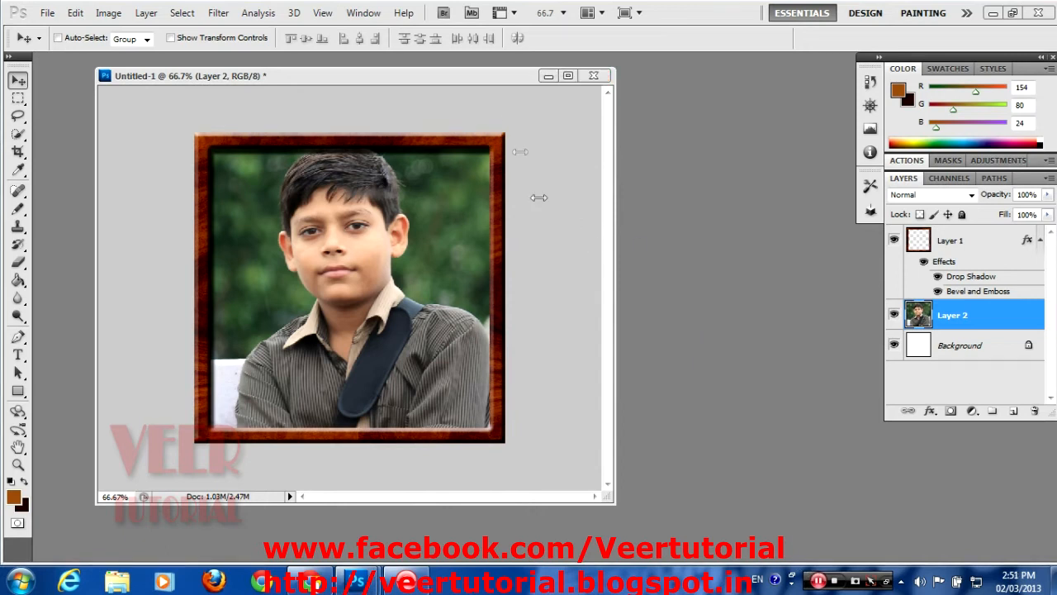
Step: Merge the wood frame layer and the photo layer into a single layer
{"action": "left_click", "coordinate": [488, 83]}
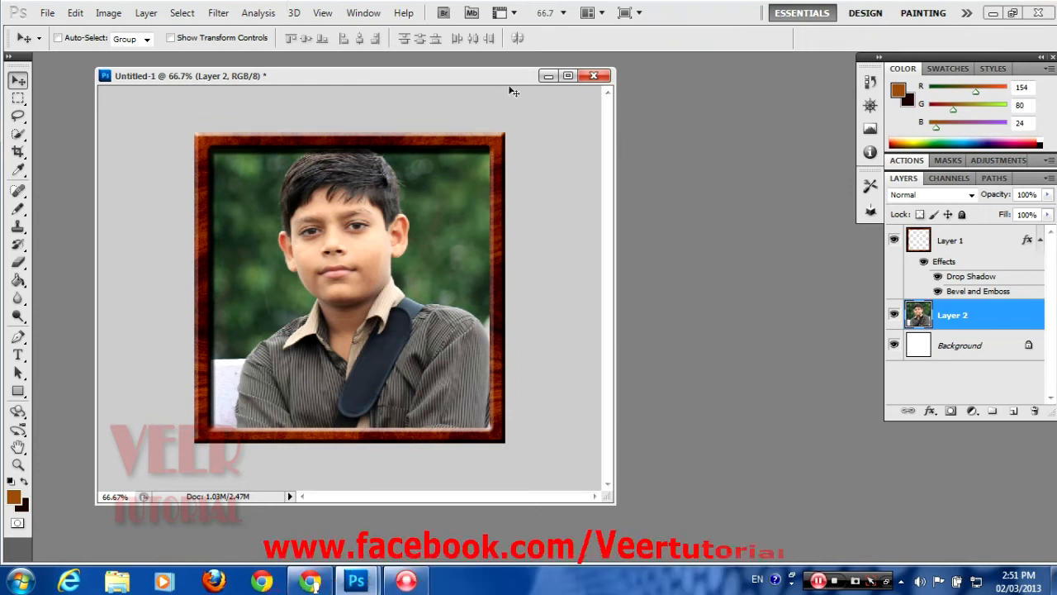
{"action": "left_click_drag", "start_coordinate": [500, 76], "coordinate": [586, 72]}
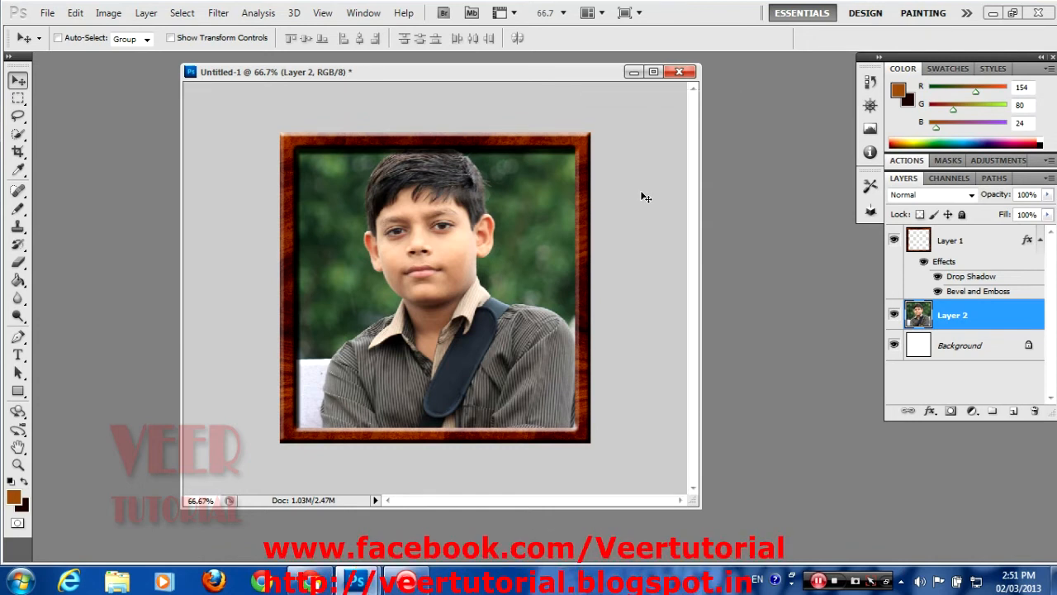
{"action": "left_click", "coordinate": [960, 240], "text": "ctrl"}
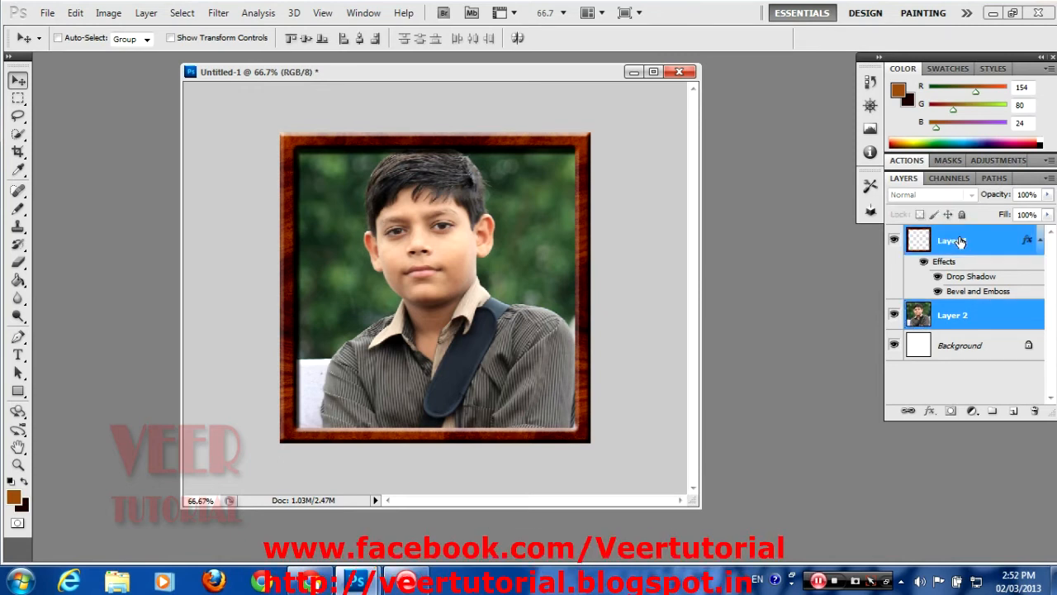
{"action": "right_click", "coordinate": [957, 319]}
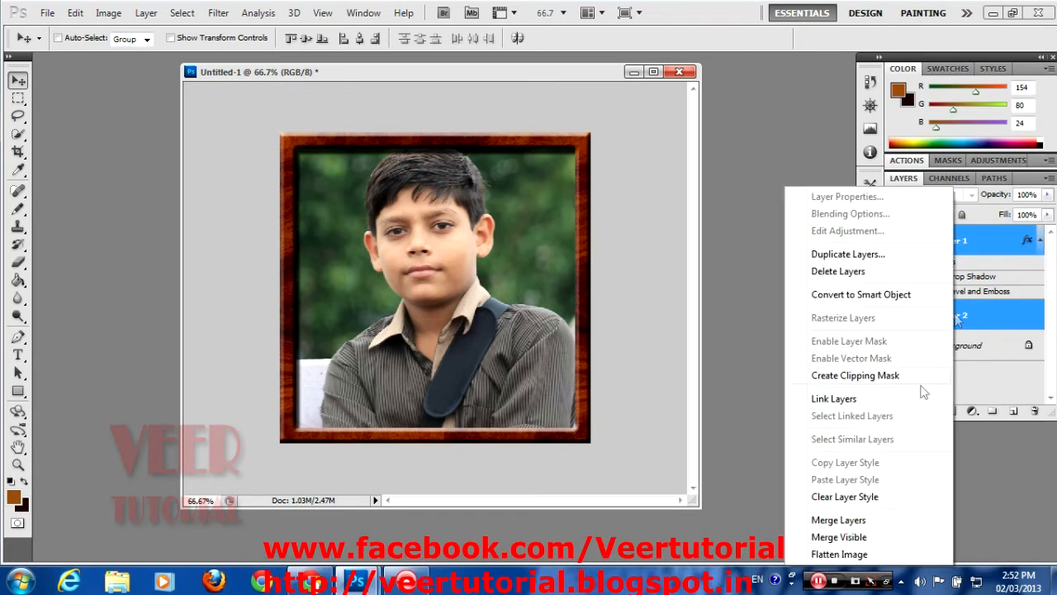
{"action": "left_click", "coordinate": [850, 520]}
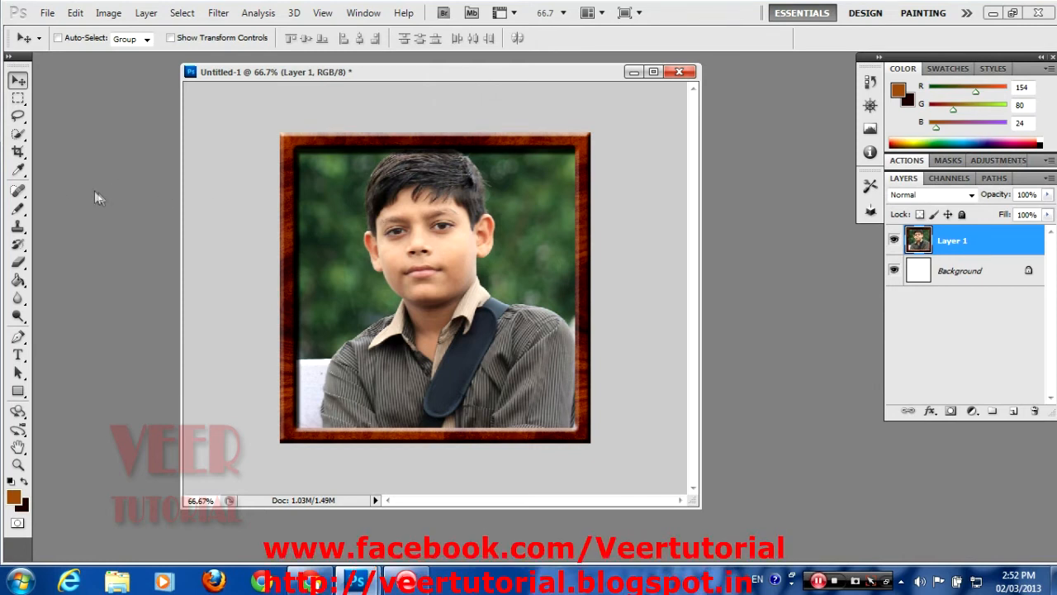
Step: Crop the image to the full canvas bounds to trim the photo parts outside it
{"action": "left_click", "coordinate": [16, 152]}
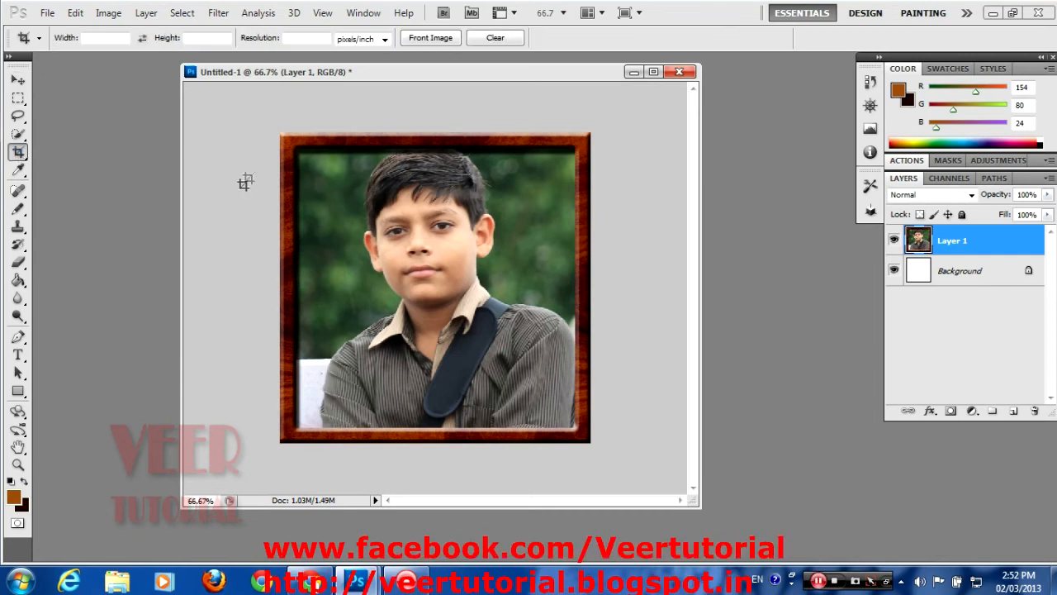
{"action": "left_click_drag", "start_coordinate": [262, 123], "coordinate": [607, 491]}
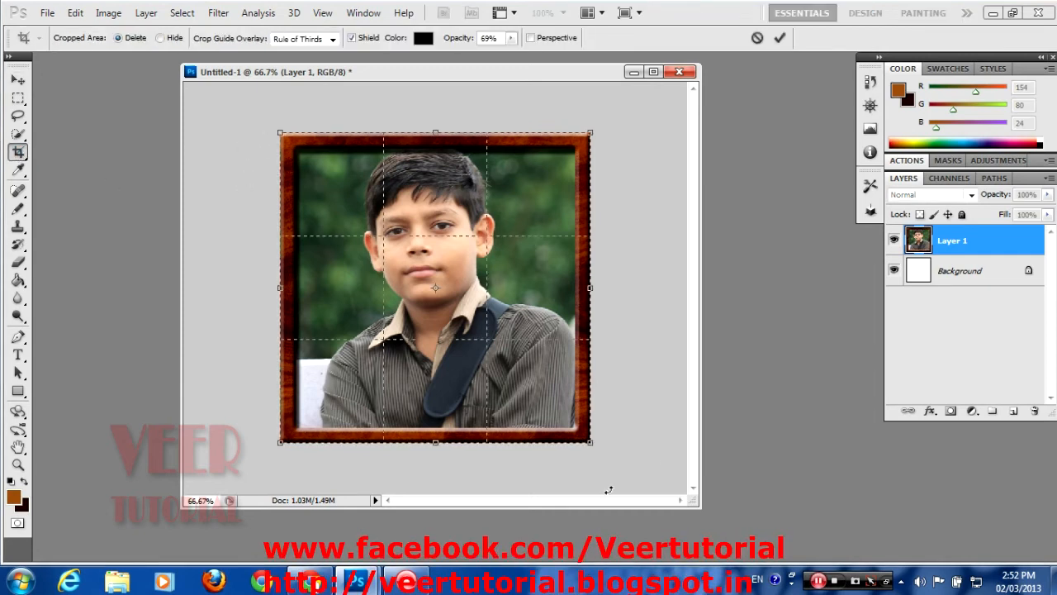
{"action": "key", "text": "Return"}
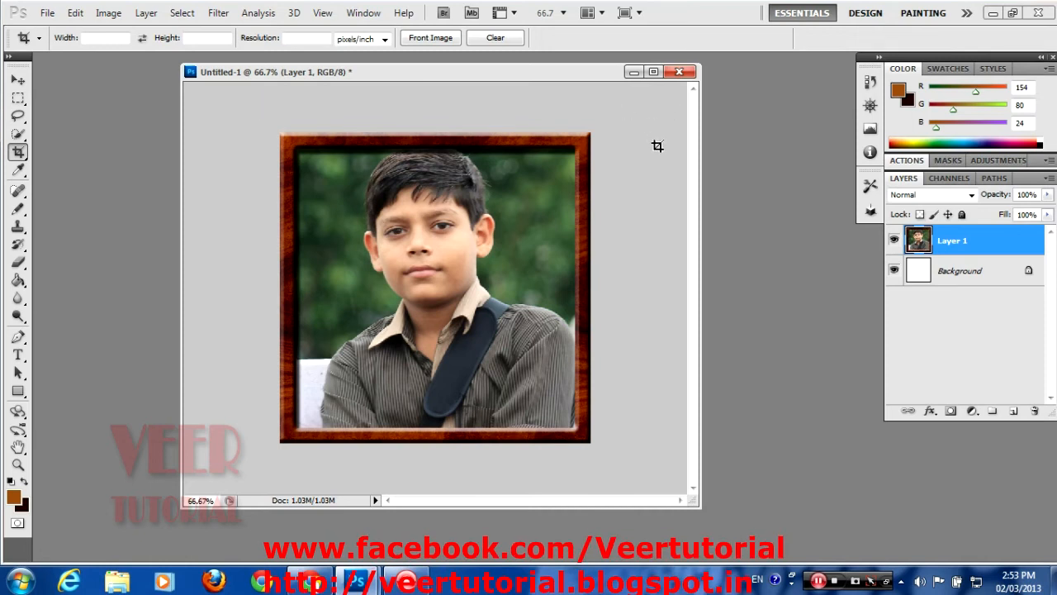
Step: Scale the framed photo proportionally to about 64% and position it near the centre of the white canvas
{"action": "key", "text": "ctrl+t"}
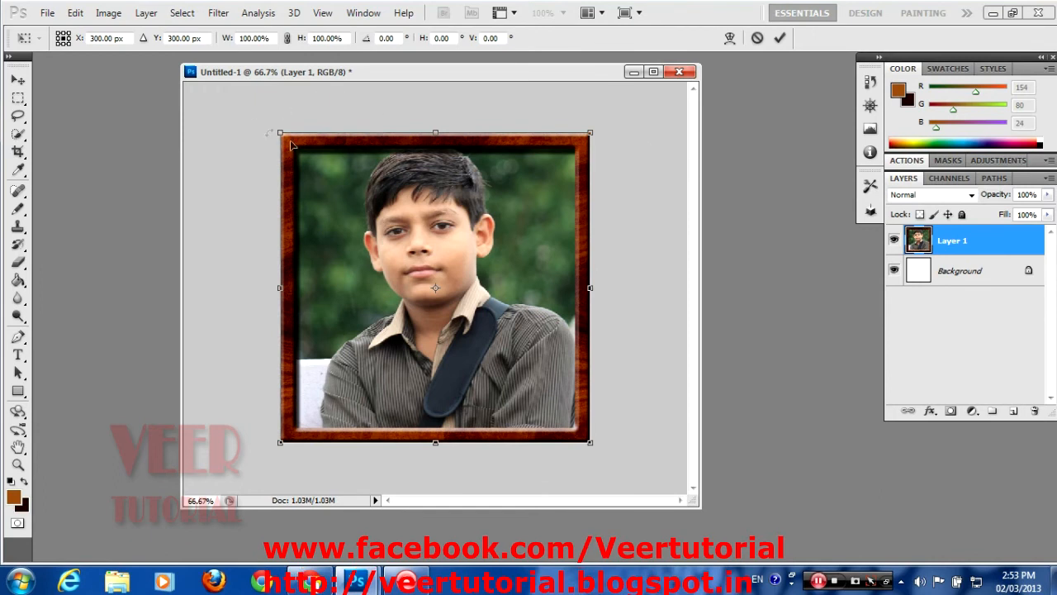
{"action": "left_click_drag", "start_coordinate": [279, 130], "coordinate": [369, 270]}
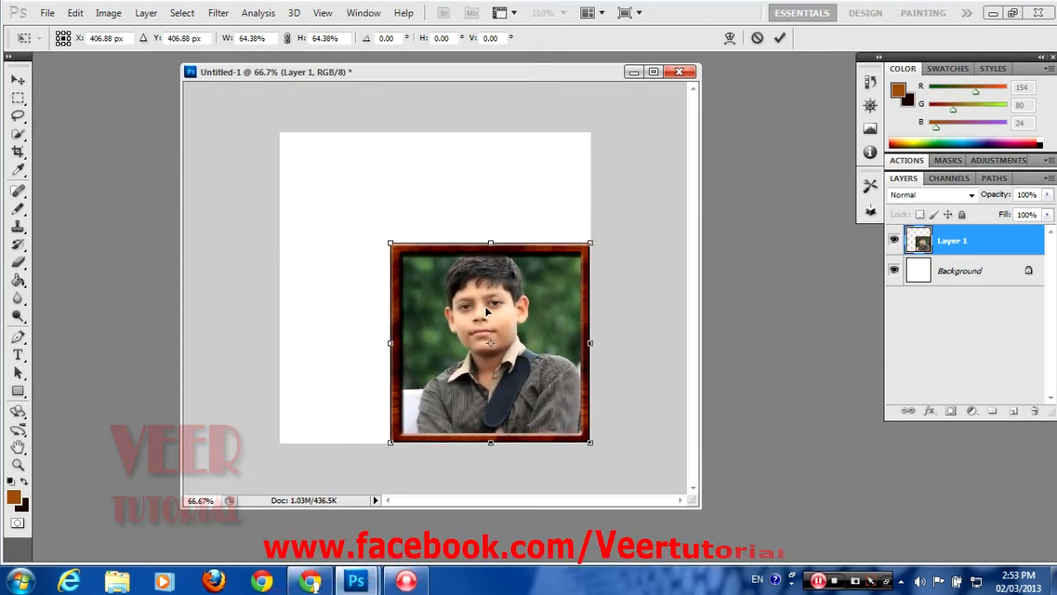
{"action": "left_click_drag", "start_coordinate": [486, 310], "coordinate": [433, 260]}
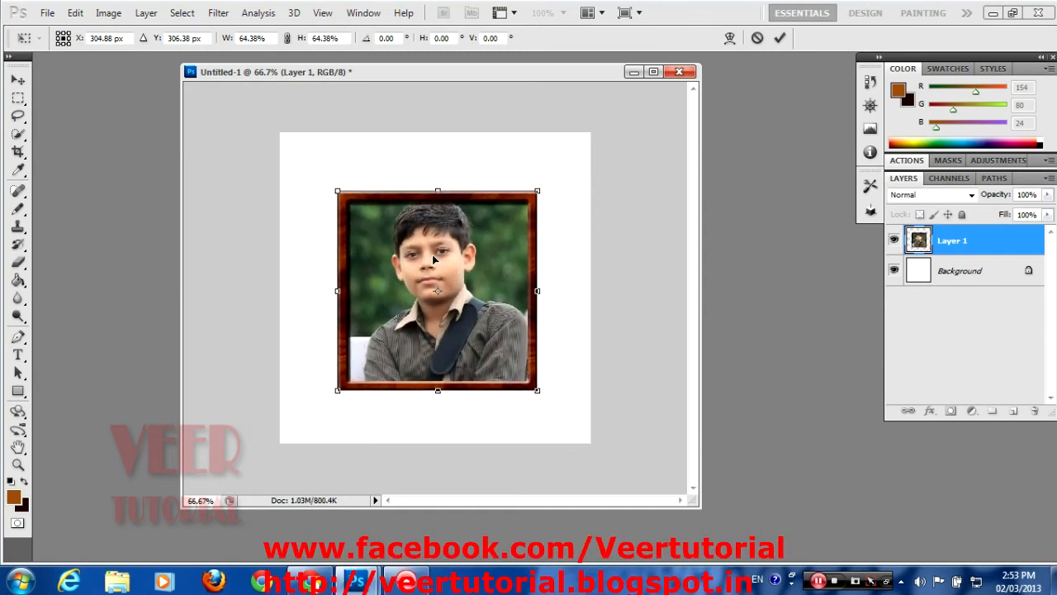
{"action": "key", "text": "Return"}
{"action": "key", "text": "c"}
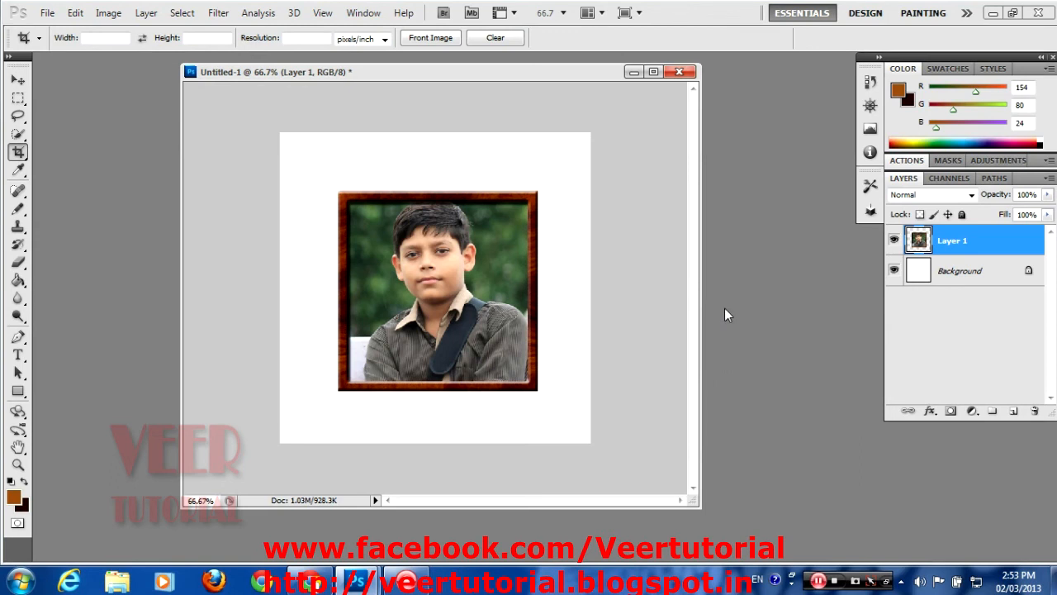
Step: Run the Recycled Paper texture action and place the resulting texture layer beneath the framed photo
{"action": "left_click", "coordinate": [907, 160]}
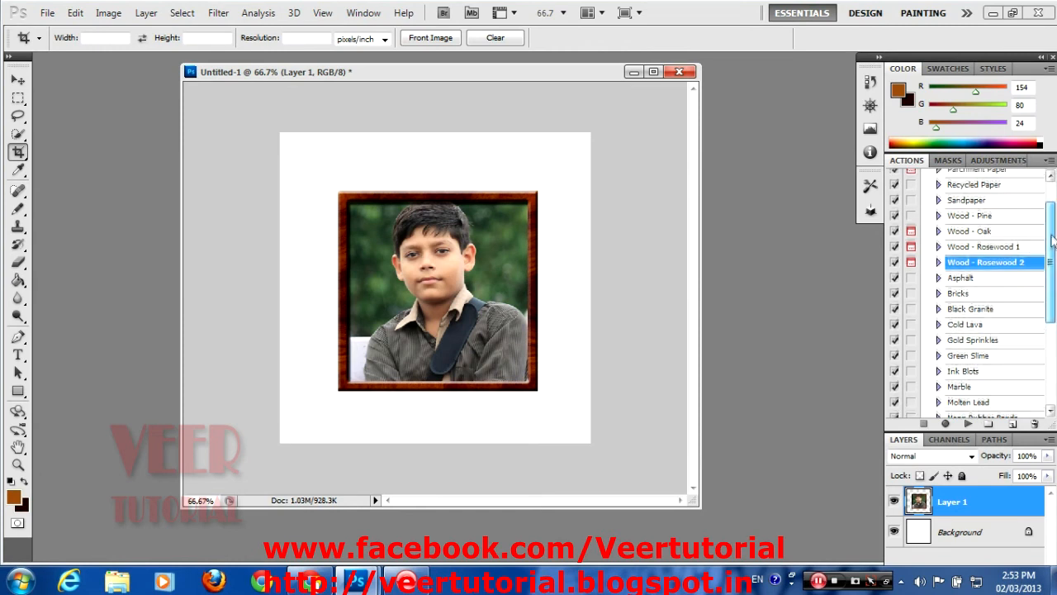
{"action": "scroll", "coordinate": [982, 224], "scroll_direction": "up", "scroll_amount": 2}
{"action": "left_click", "coordinate": [981, 218]}
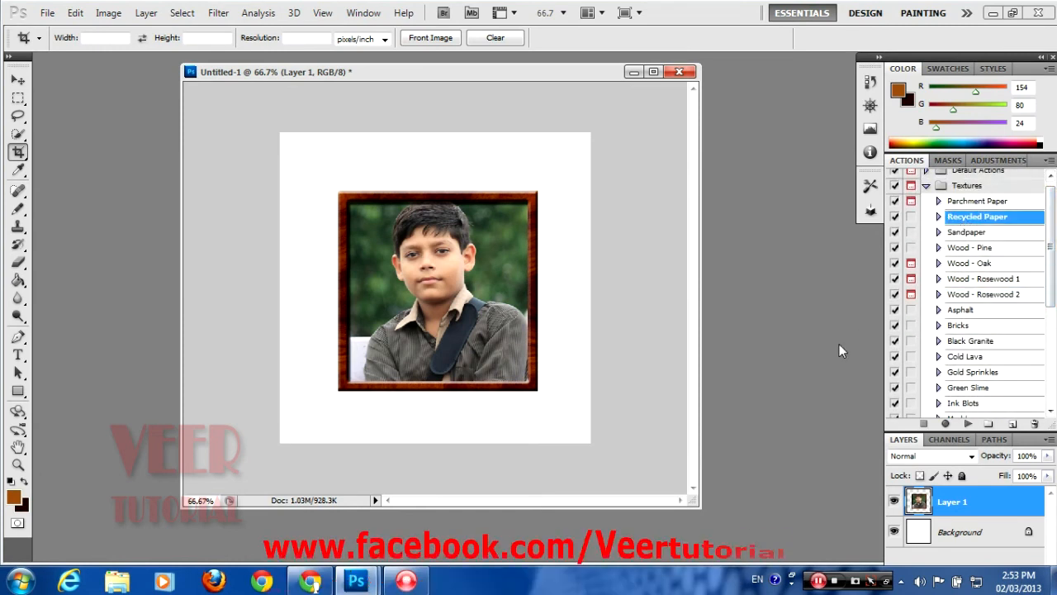
{"action": "left_click", "coordinate": [969, 423]}
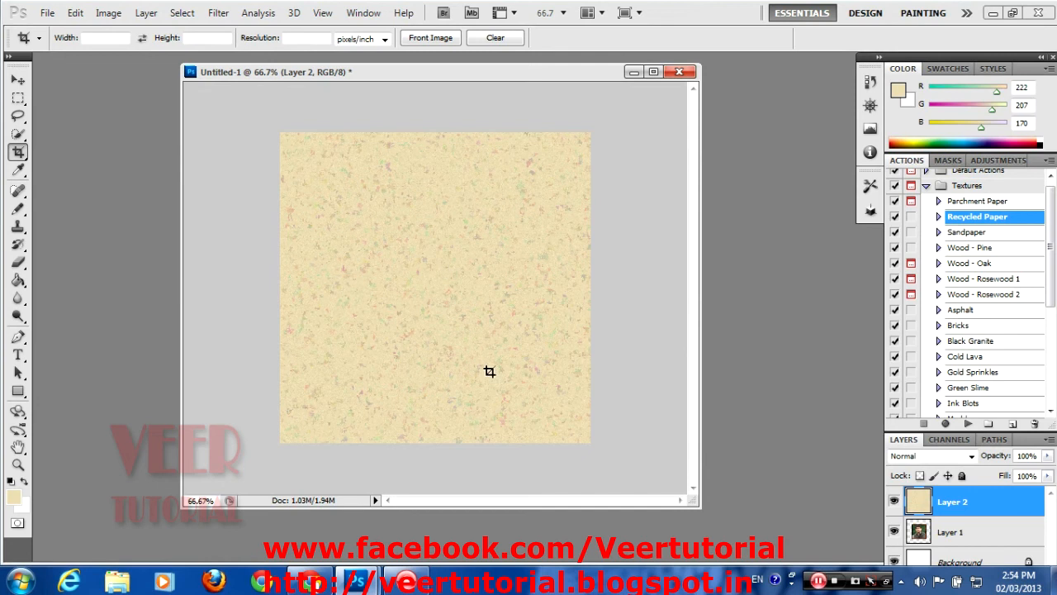
{"action": "double_click", "coordinate": [906, 160]}
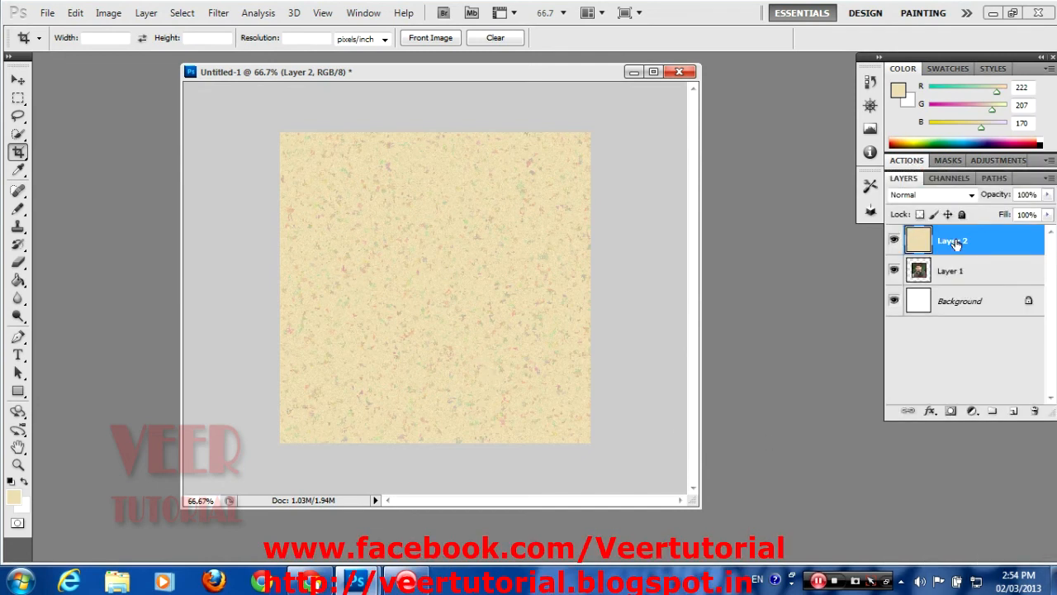
{"action": "left_click_drag", "start_coordinate": [955, 242], "coordinate": [955, 285]}
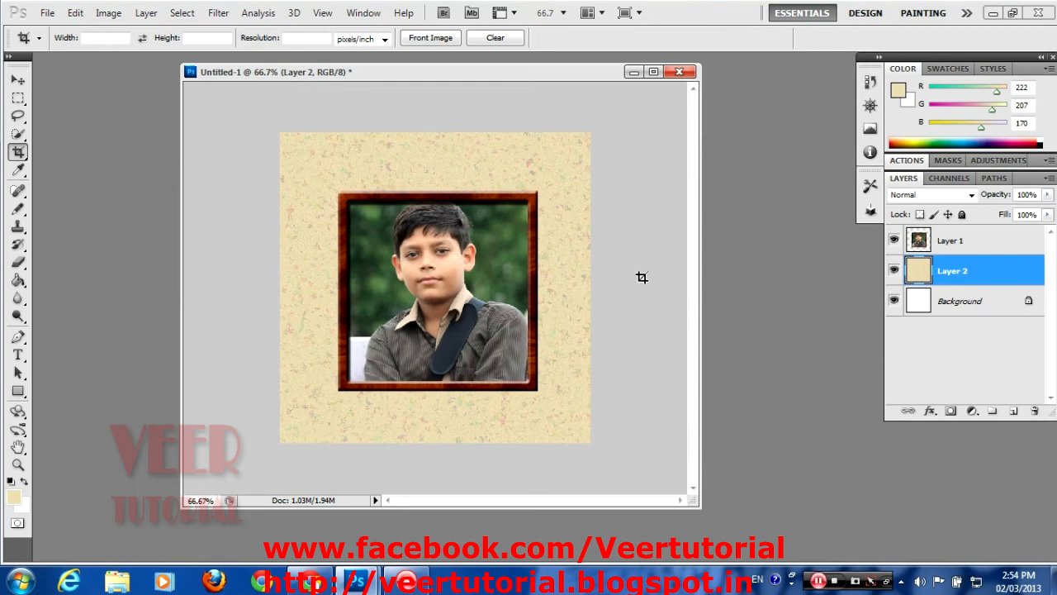
Step: Add a drop shadow to the framed photo layer with distance 12 px, spread 4% and size 21 px
{"action": "left_click", "coordinate": [999, 248]}
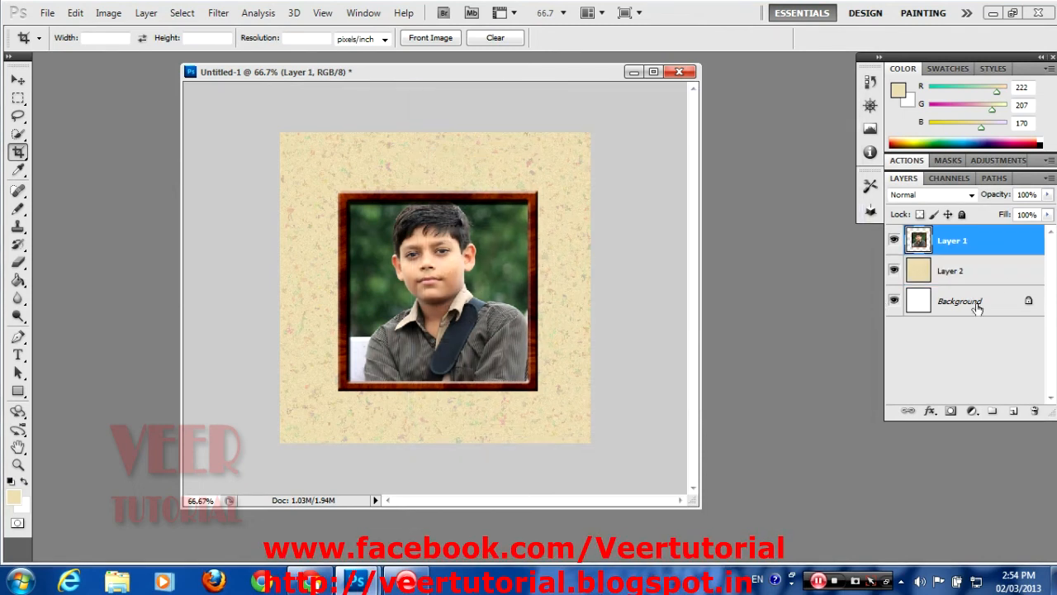
{"action": "double_click", "coordinate": [1006, 248]}
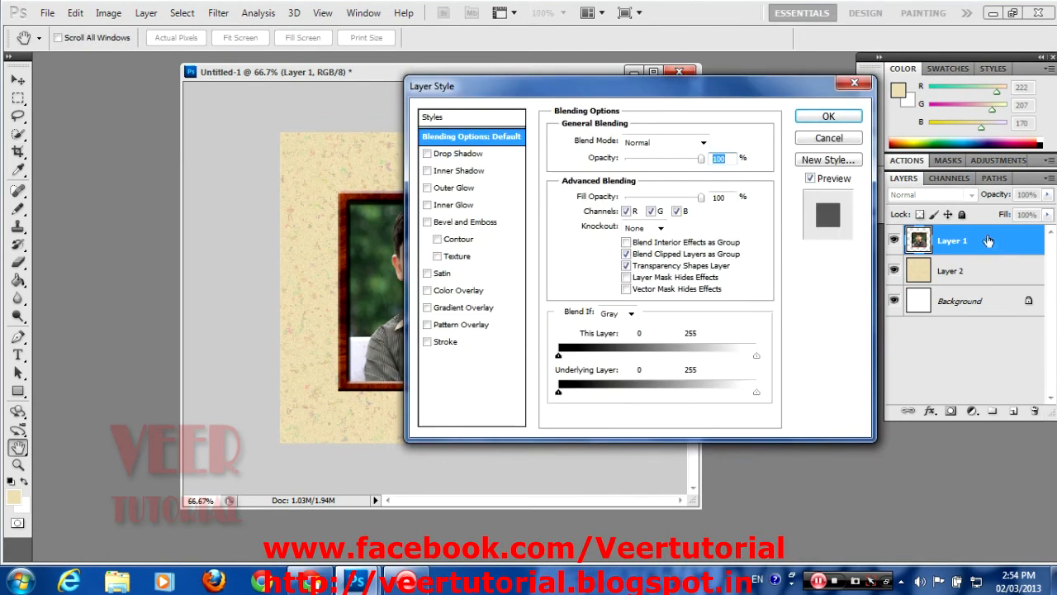
{"action": "left_click", "coordinate": [457, 154]}
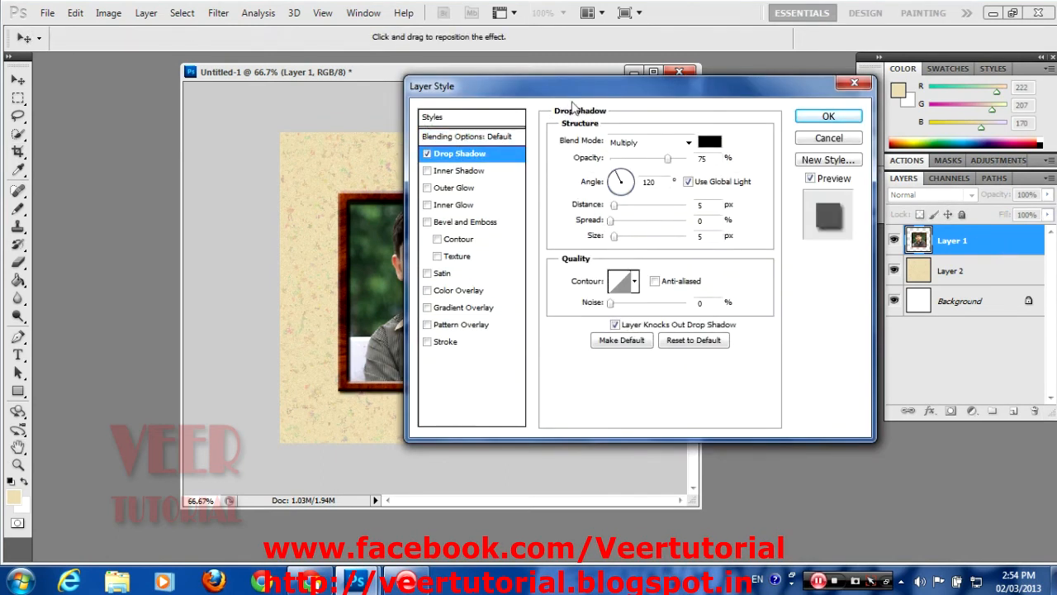
{"action": "left_click_drag", "start_coordinate": [578, 94], "coordinate": [797, 129]}
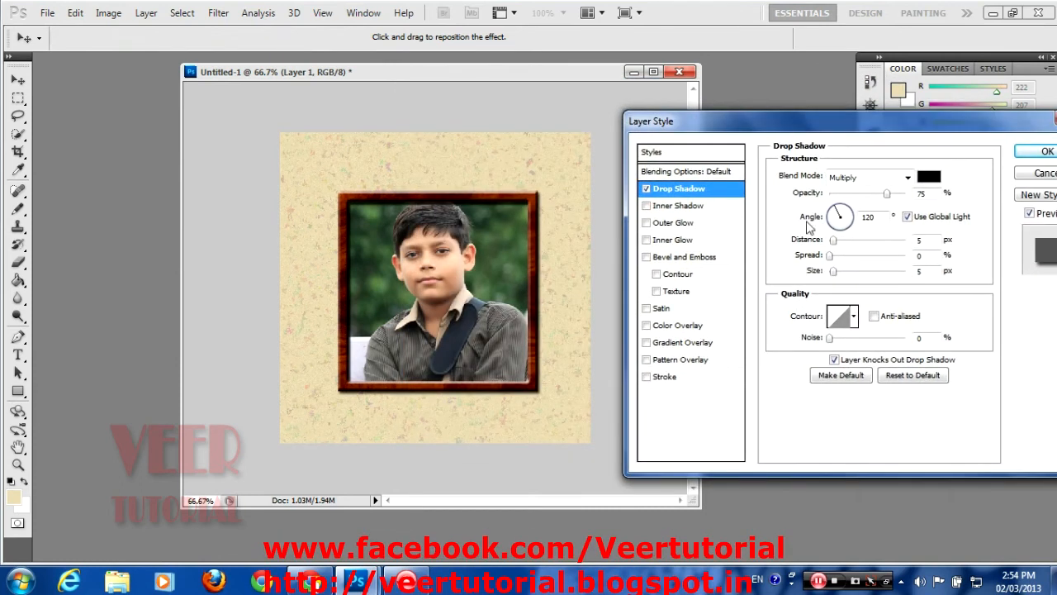
{"action": "left_click_drag", "start_coordinate": [834, 245], "coordinate": [841, 278]}
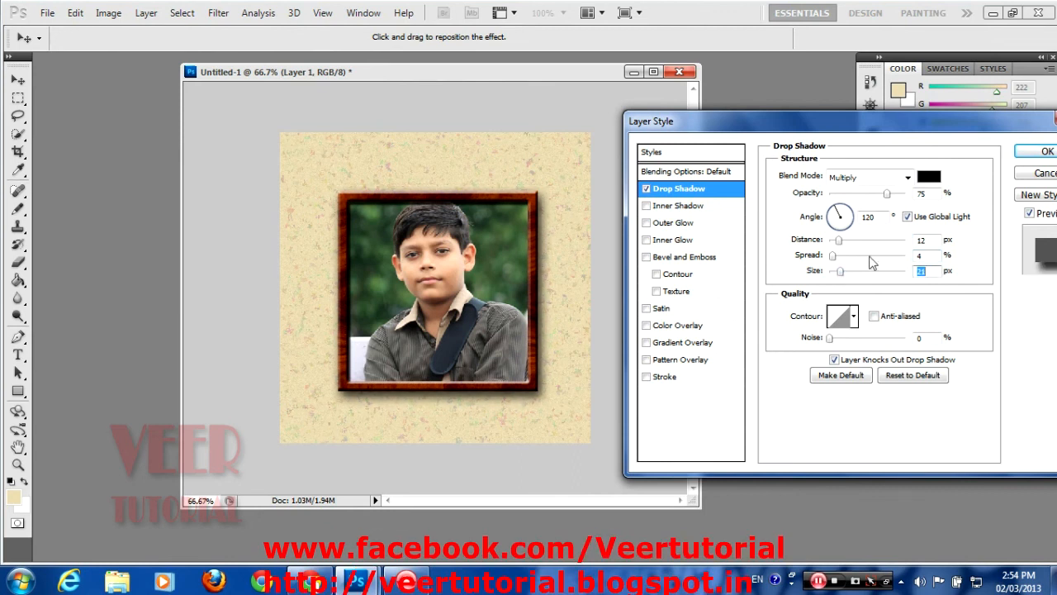
{"action": "key", "text": "Return"}
Step: Recolour the paper texture layer with Hue/Saturation, using hue -44, saturation +56 and lightness -14
{"action": "left_click", "coordinate": [986, 304]}
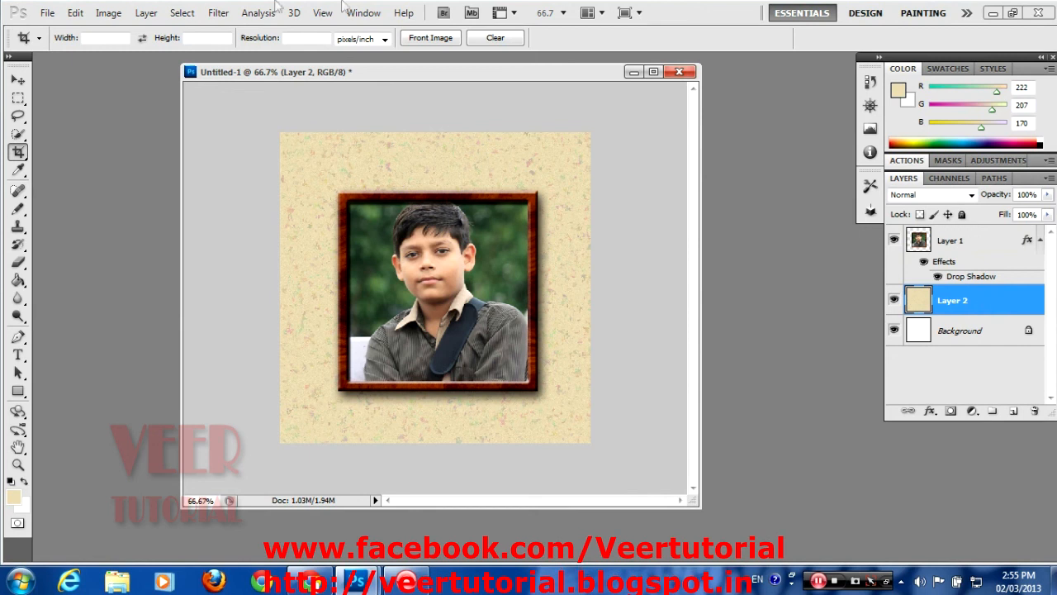
{"action": "left_click", "coordinate": [118, 15]}
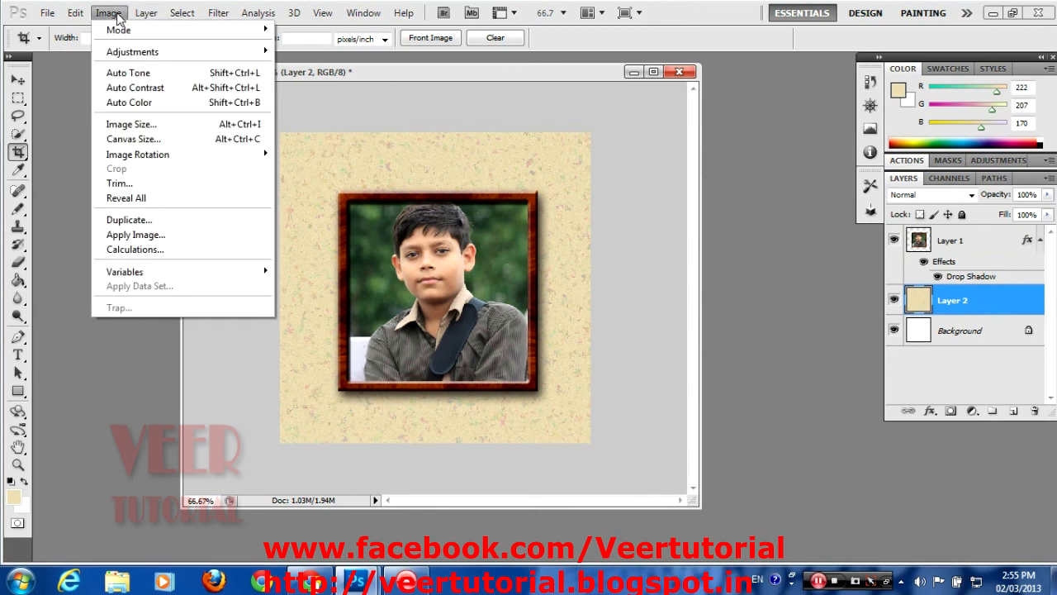
{"action": "mouse_move", "coordinate": [132, 53]}
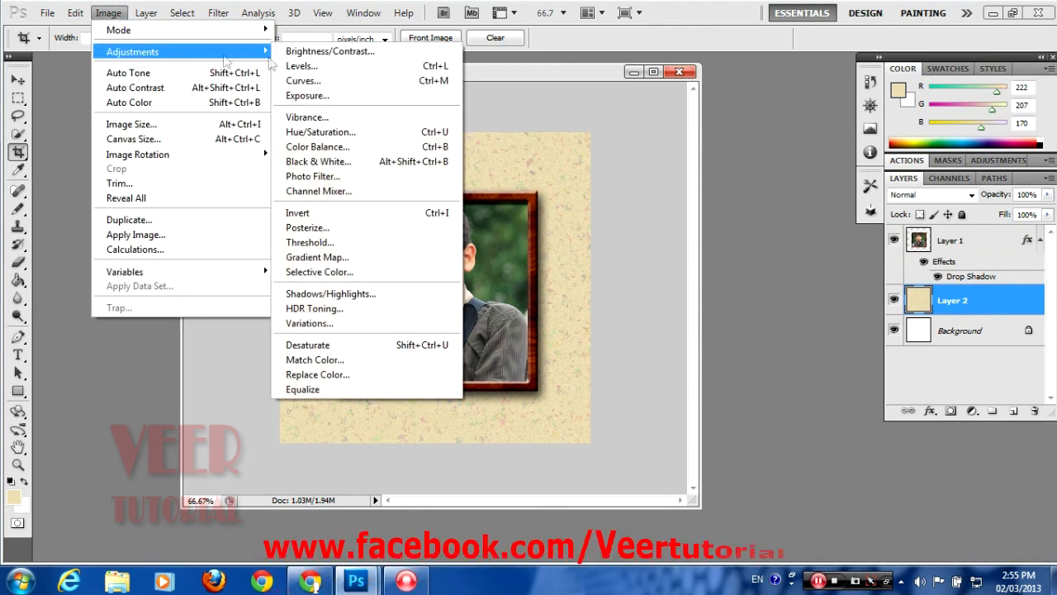
{"action": "left_click", "coordinate": [322, 132]}
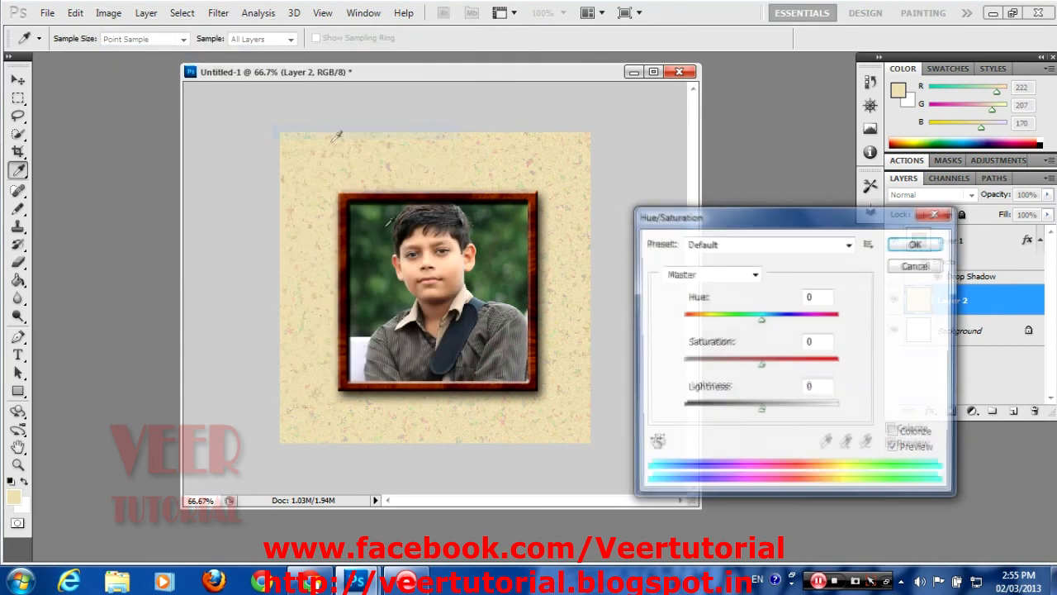
{"action": "left_click_drag", "start_coordinate": [761, 321], "coordinate": [729, 324]}
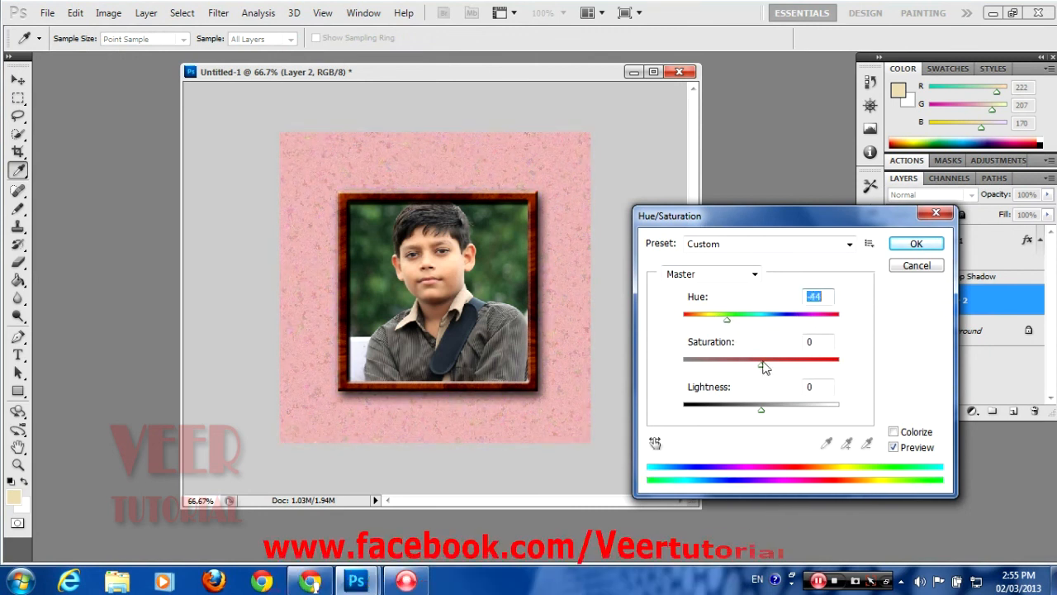
{"action": "left_click_drag", "start_coordinate": [761, 370], "coordinate": [807, 367]}
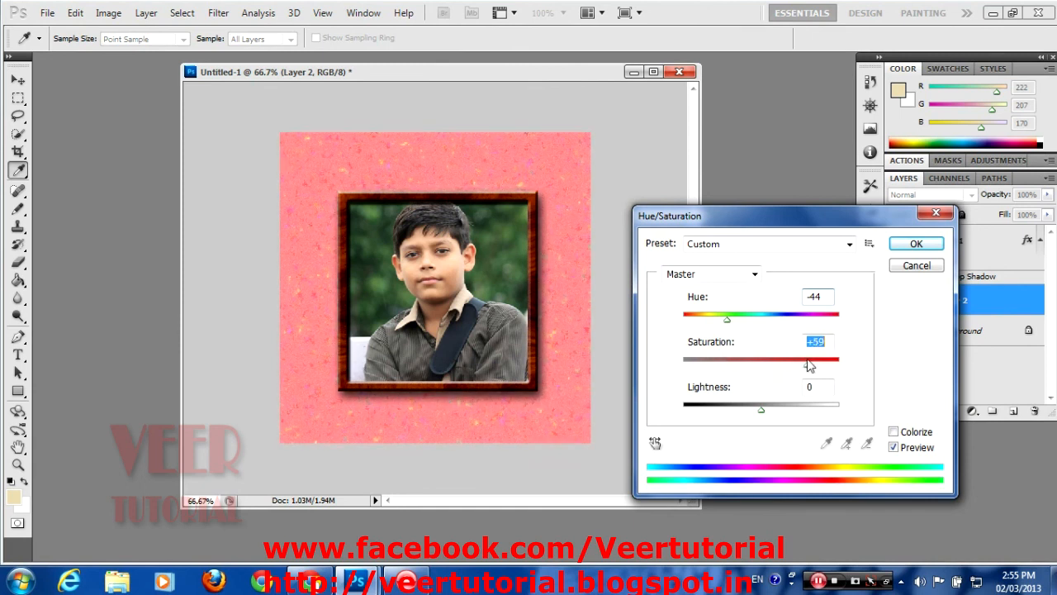
{"action": "mouse_move", "coordinate": [761, 408]}
{"action": "left_mouse_down"}
{"action": "mouse_move", "coordinate": [781, 408]}
{"action": "mouse_move", "coordinate": [751, 413]}
{"action": "left_mouse_up"}
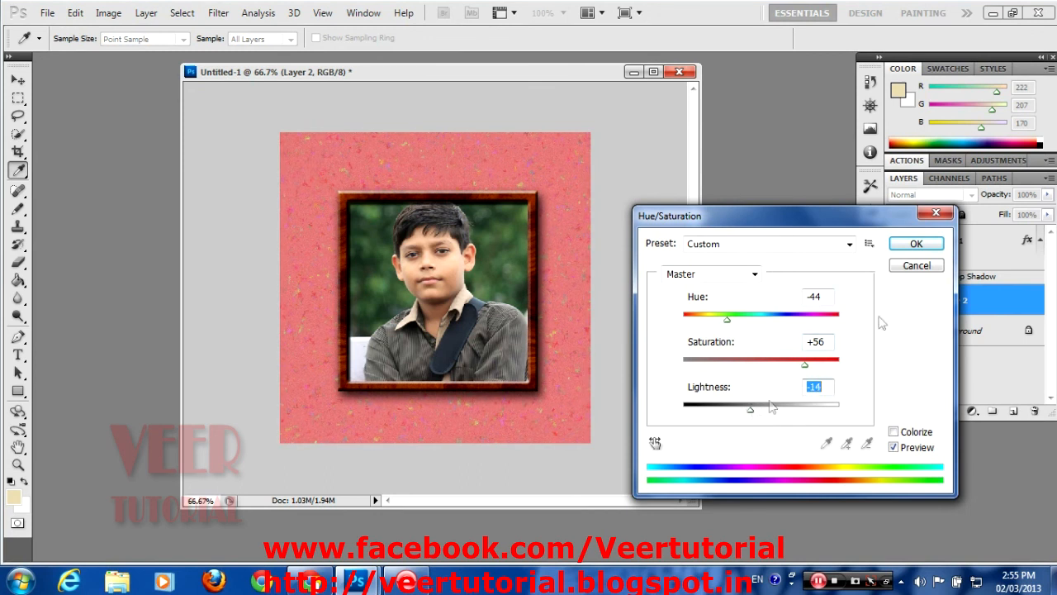
{"action": "left_click", "coordinate": [915, 246]}
{"action": "key", "text": "c"}
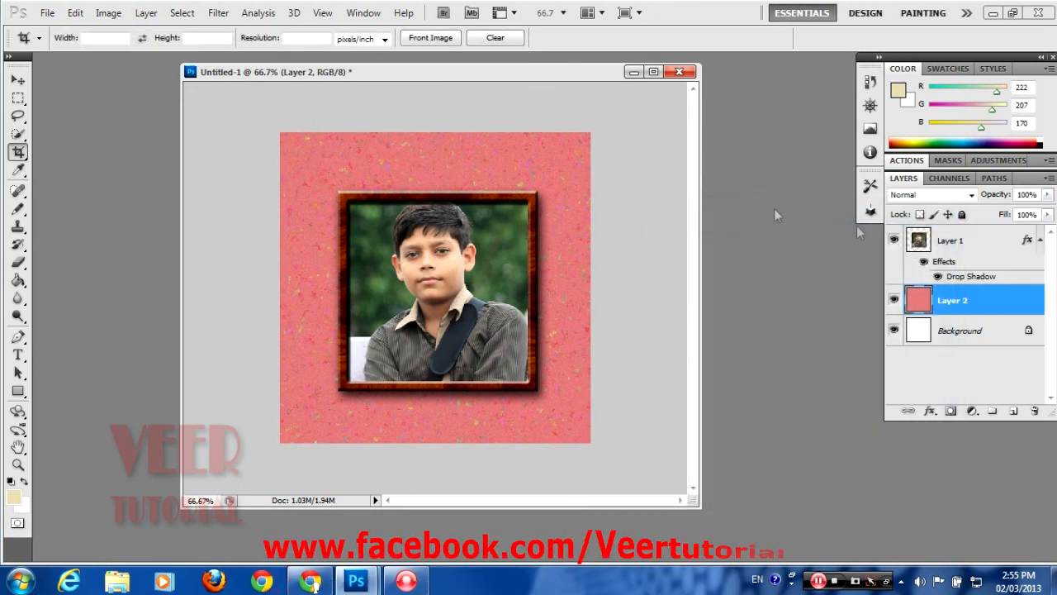